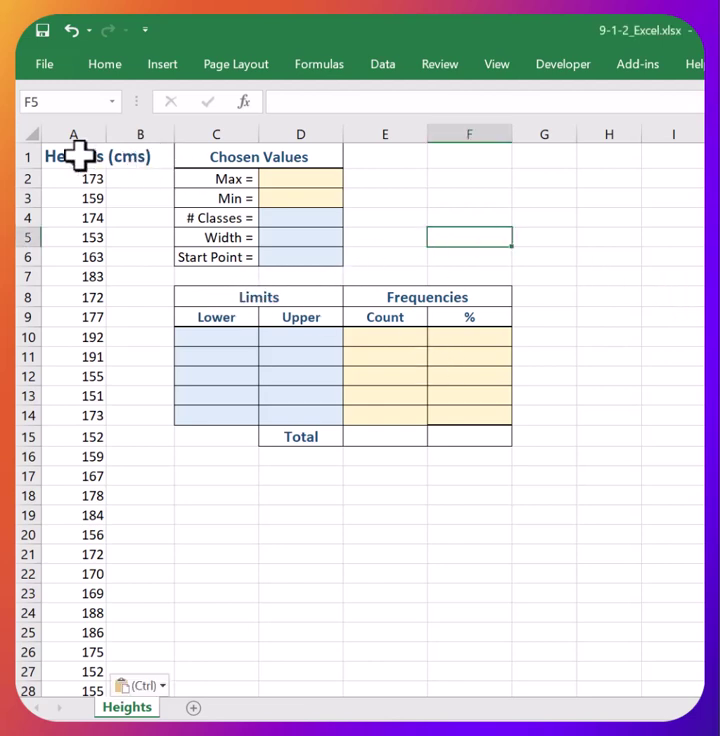
Step: Select the full Heights (cms) column from its header down to the last value
left_click_drag(79, 156, 88, 337)
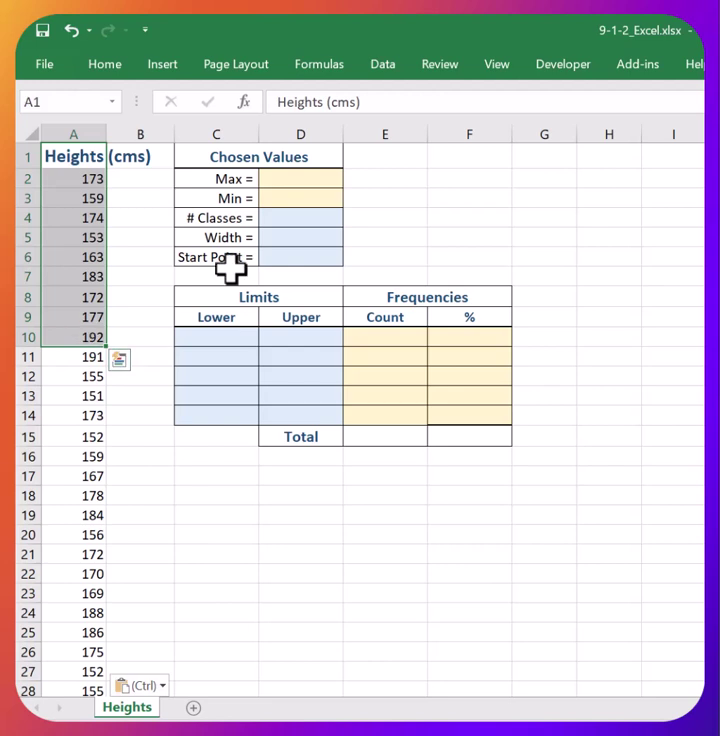
left_click(358, 252)
left_click_drag(77, 158, 85, 297)
left_click(523, 258)
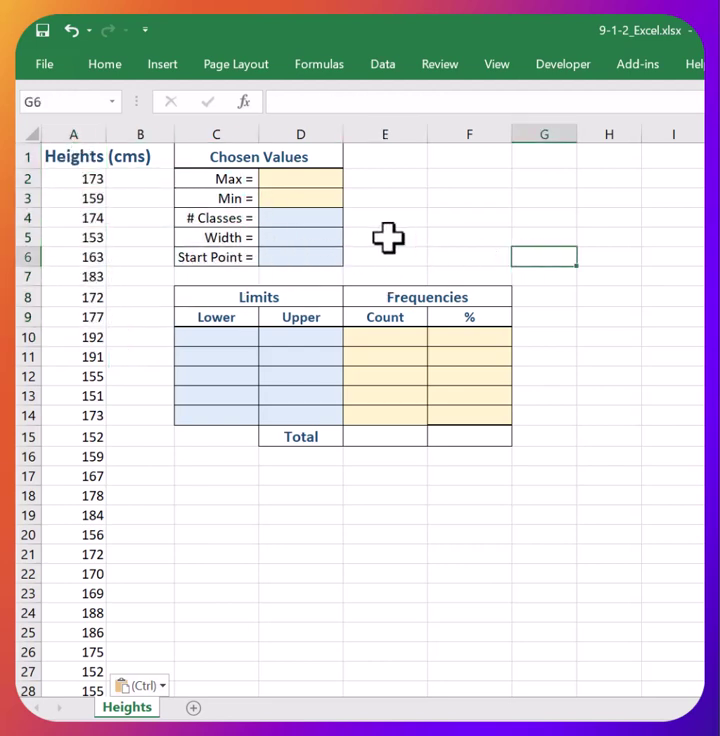
left_click(79, 158)
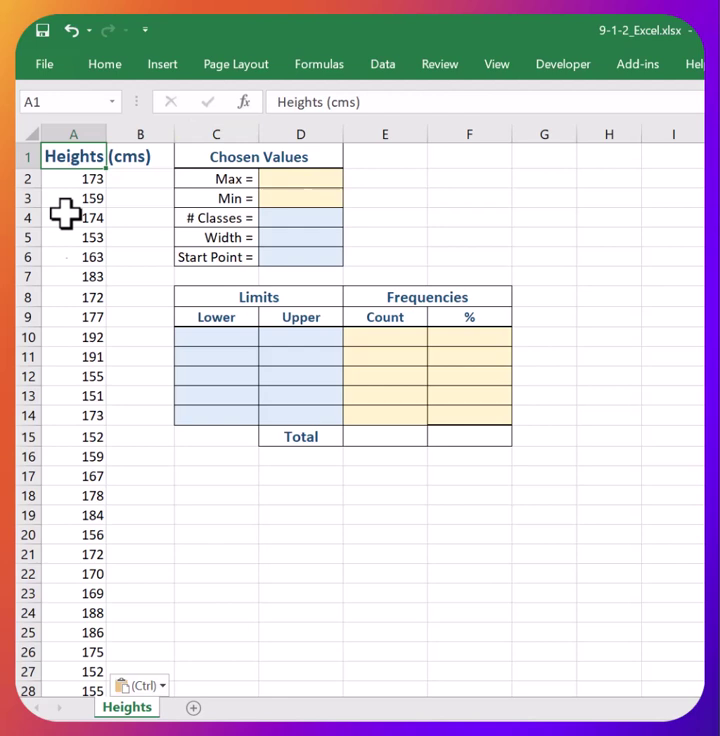
left_click(118, 209)
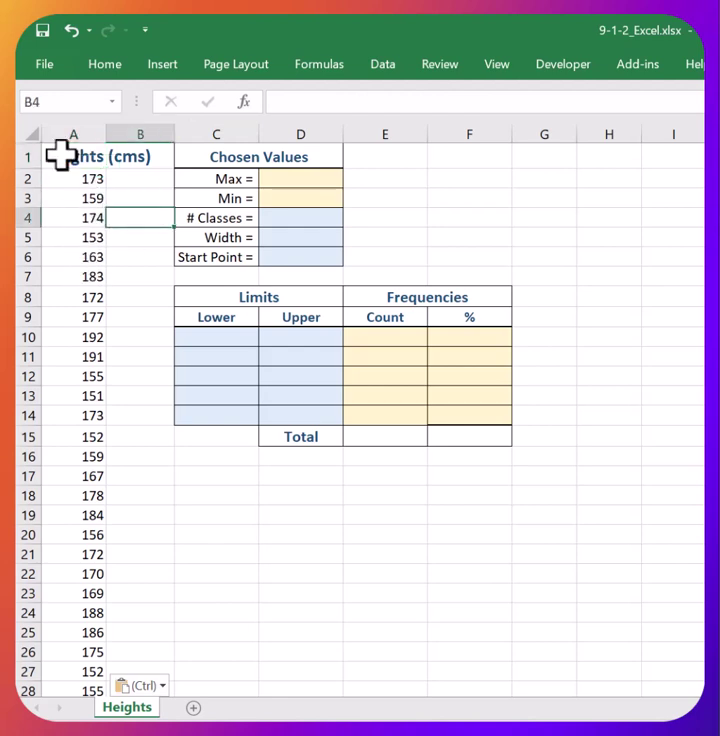
left_click(61, 155)
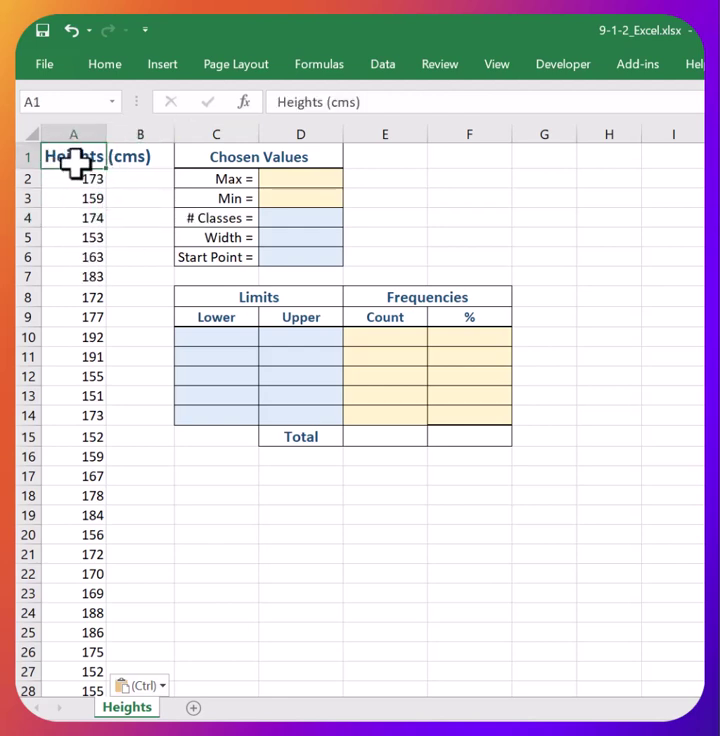
key("ctrl+shift+Down")
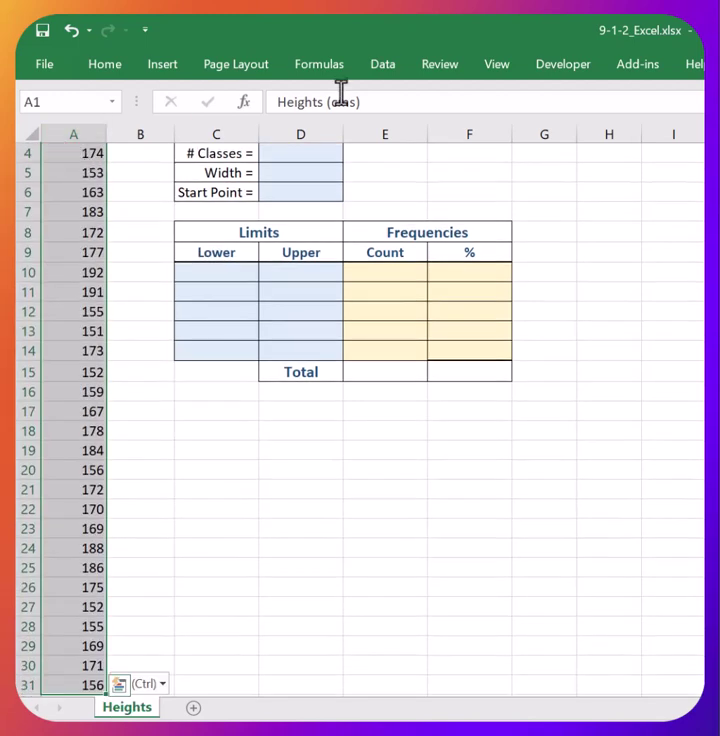
Step: Custom-sort by Heights (cms) smallest to largest with headers, so A2 reads 151
left_click(380, 66)
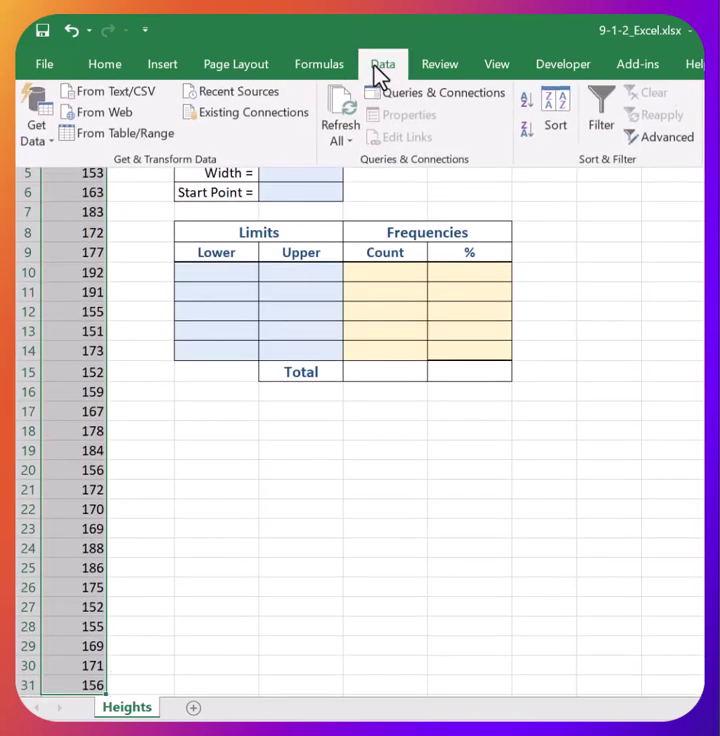
left_click(554, 118)
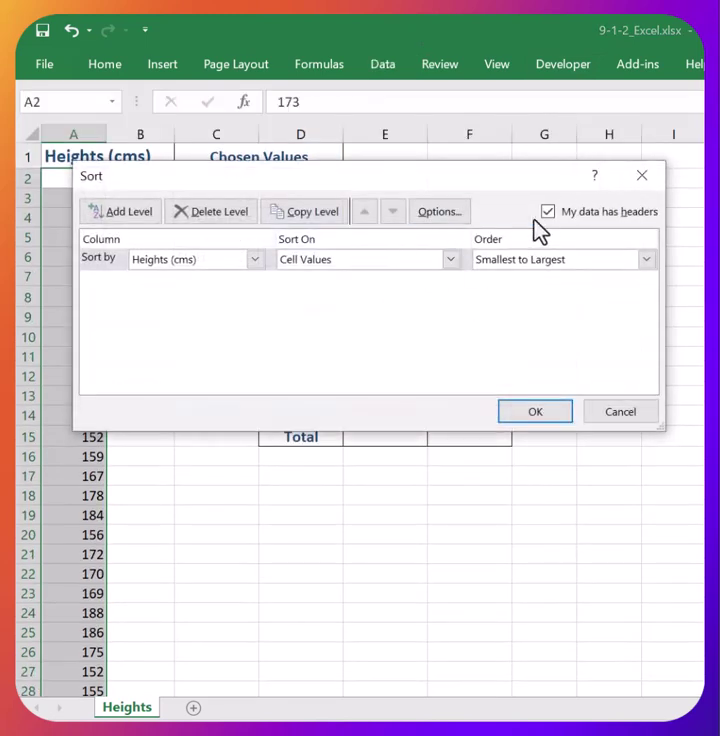
left_click(548, 212)
left_click(255, 261)
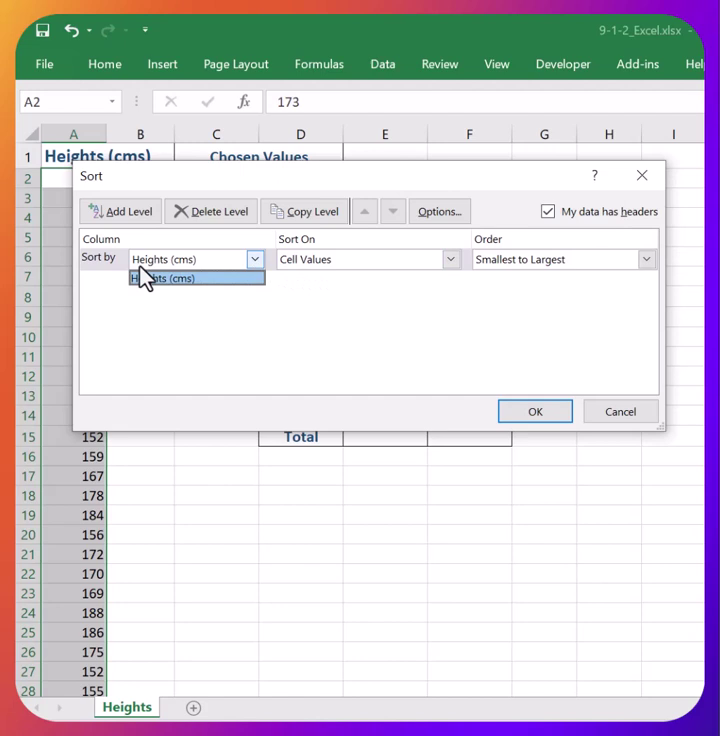
left_click(236, 280)
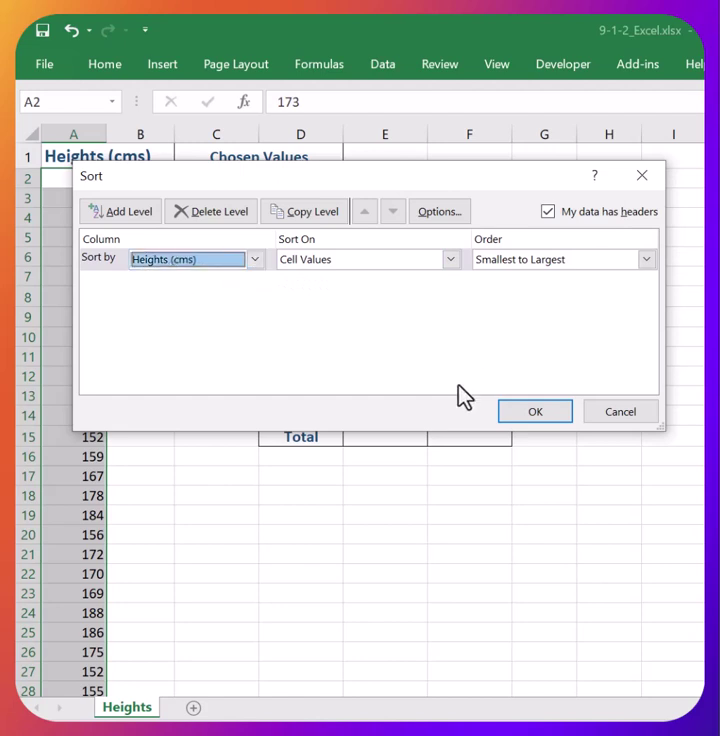
left_click(536, 411)
left_click(444, 218)
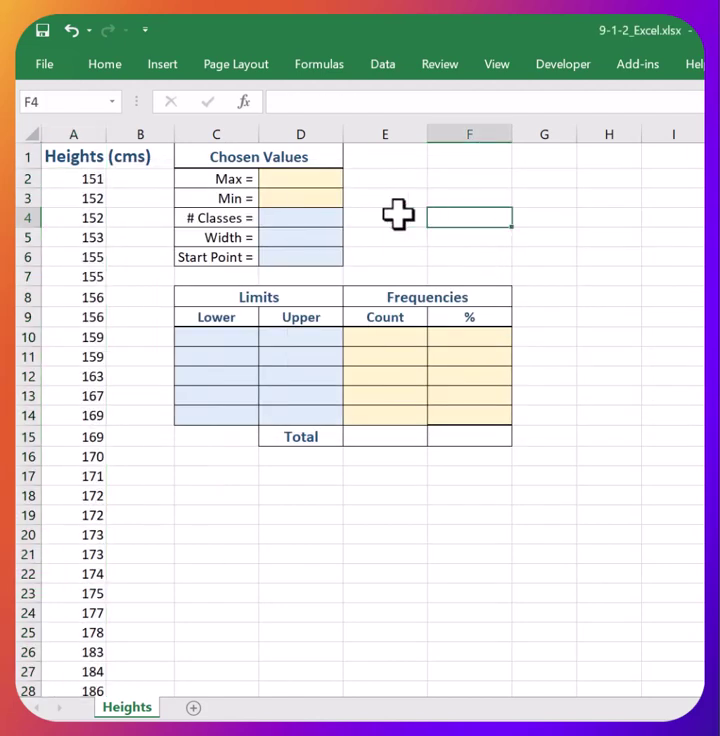
left_click(84, 181)
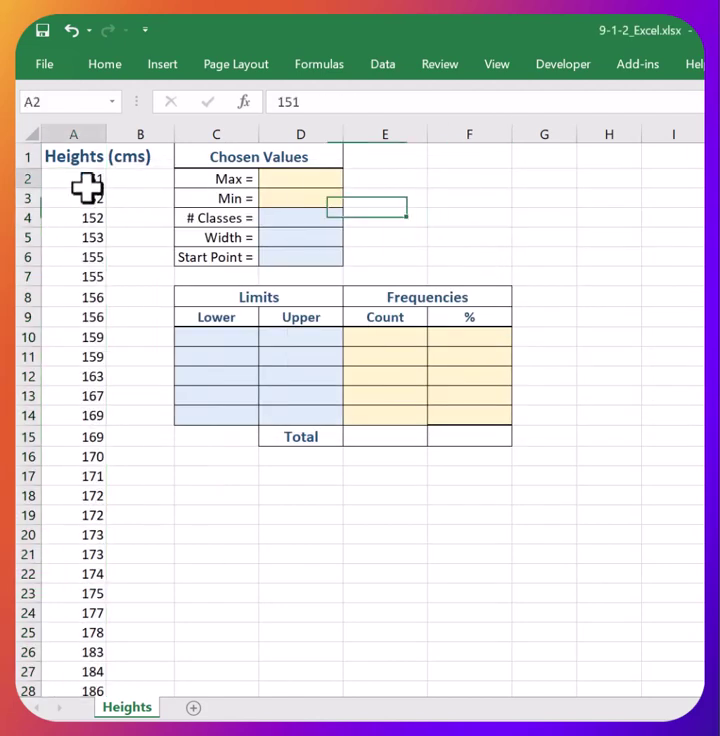
Step: Enter =MAX(A2:A31) in the Max cell D2, returning 192
left_click(281, 178)
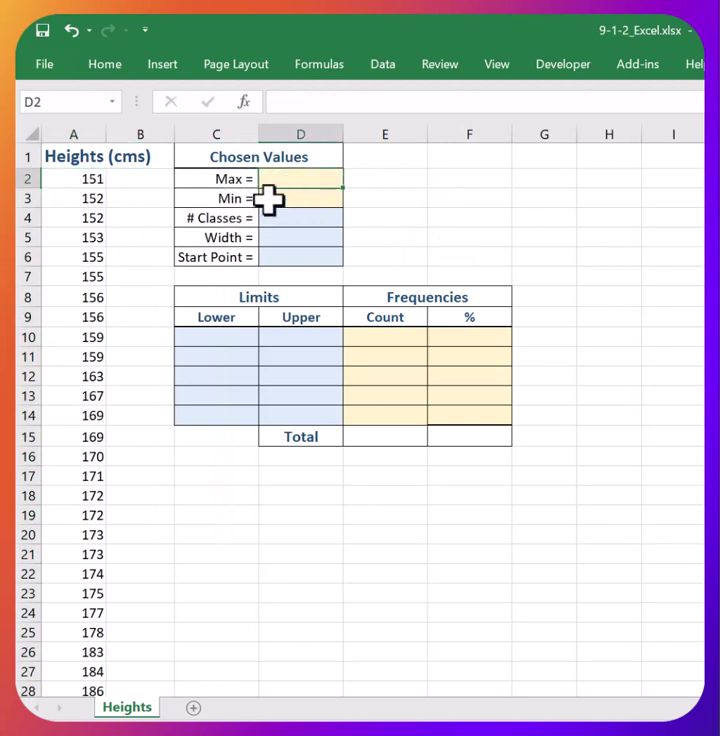
type("=")
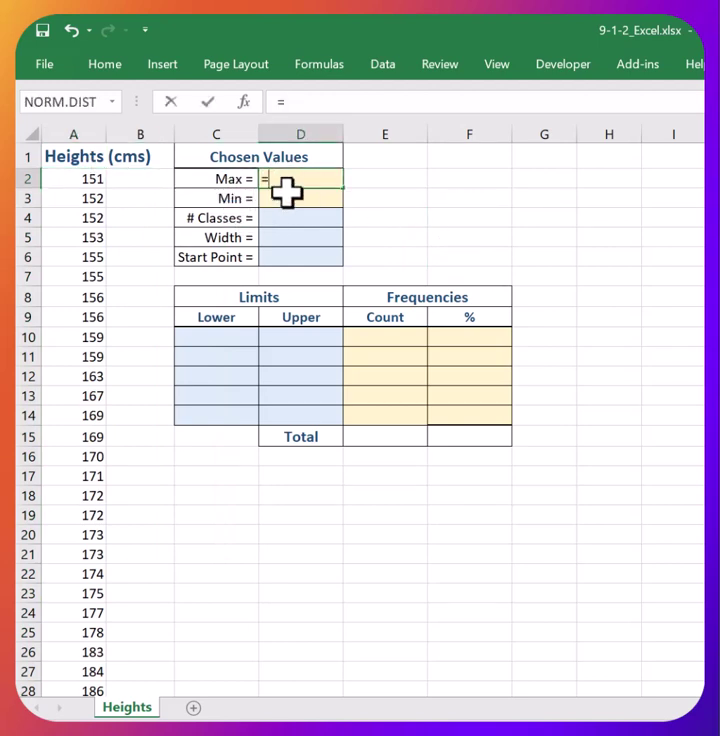
type("max(")
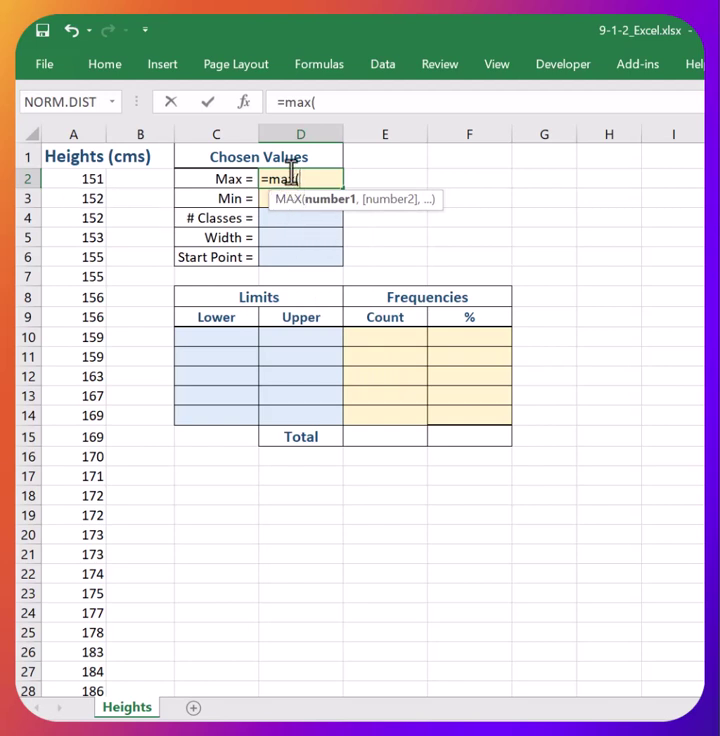
left_click(72, 183)
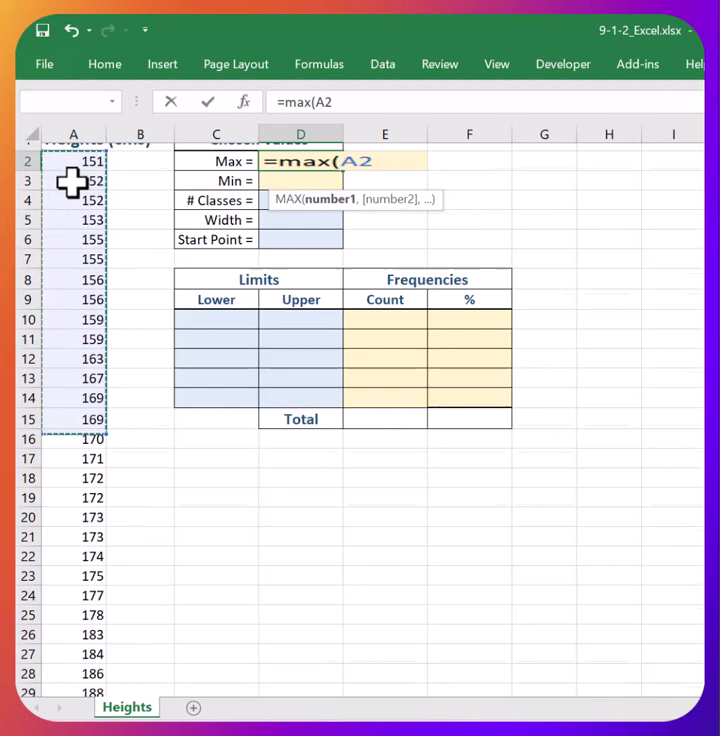
key("ctrl+shift+Down")
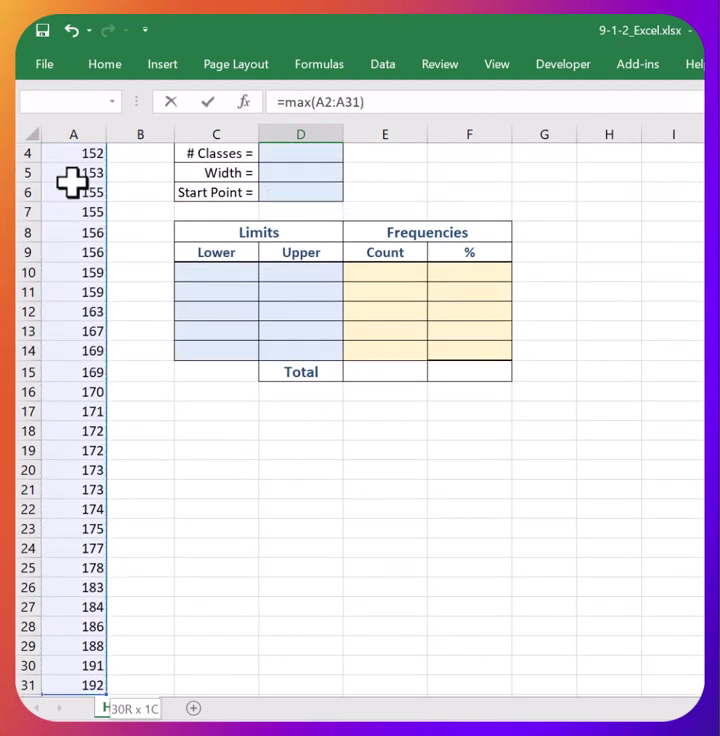
key("Return")
scroll(289, 238, "up", 1)
left_click(295, 176)
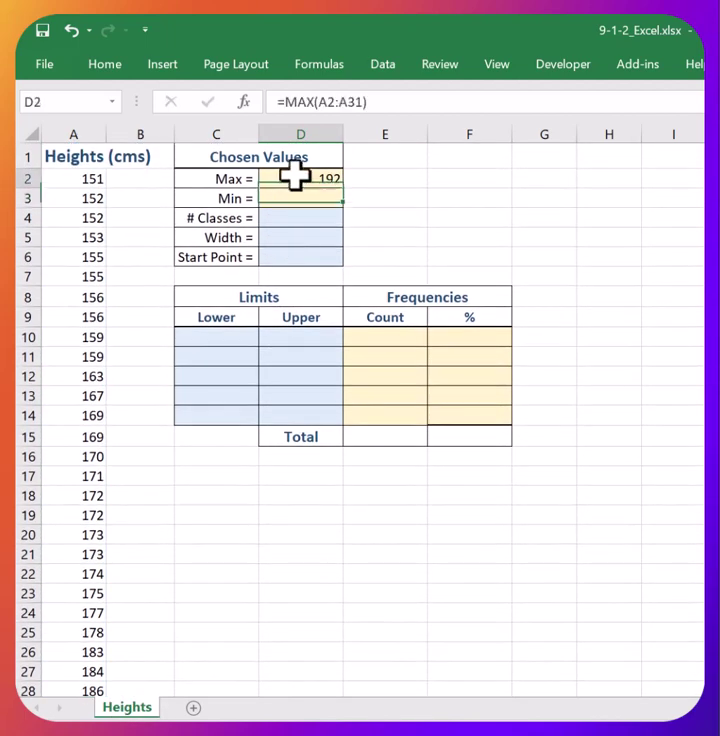
Step: Copy the MAX formula text into E2 as a text label with a leading apostrophe
left_click_drag(385, 101, 272, 101)
key("ctrl+c")
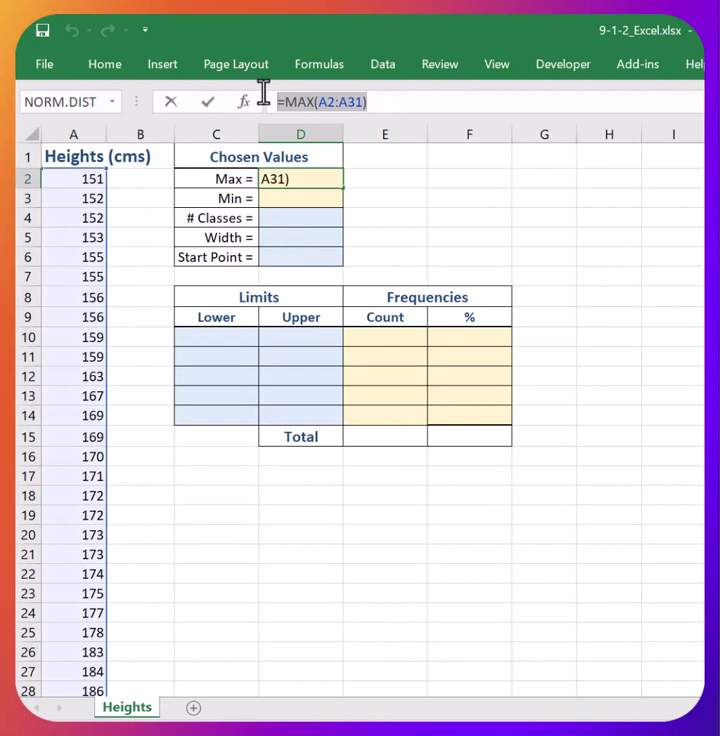
key("Return")
key("Up")
key("Right")
type("'")
key("ctrl+v")
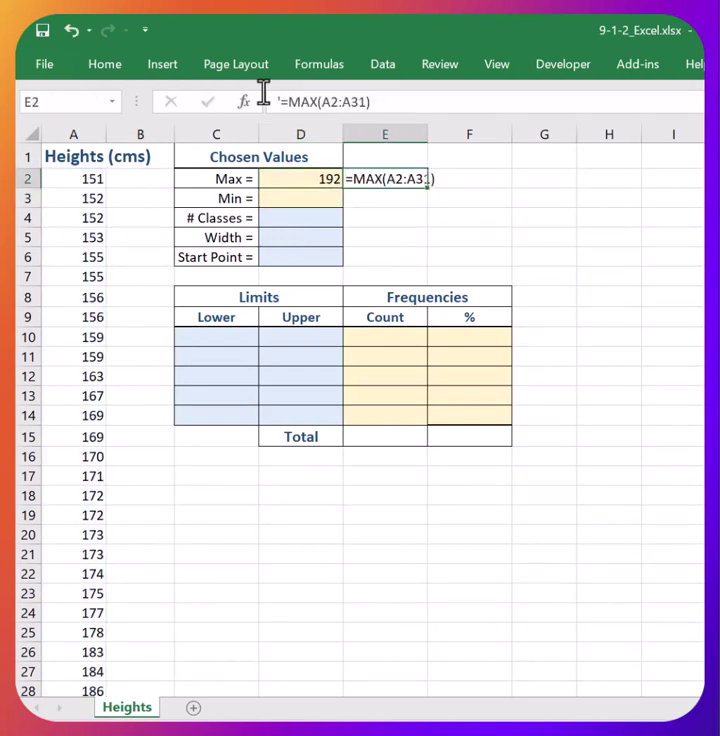
key("Return")
Step: Enter =MIN(A2:A31) in the Min cell D3, returning 151
left_click(279, 197)
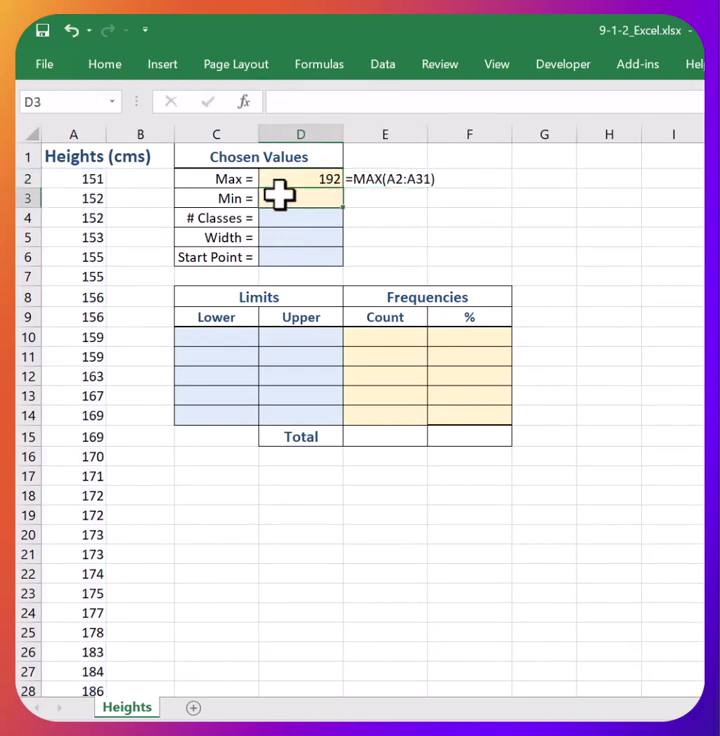
type("=min(")
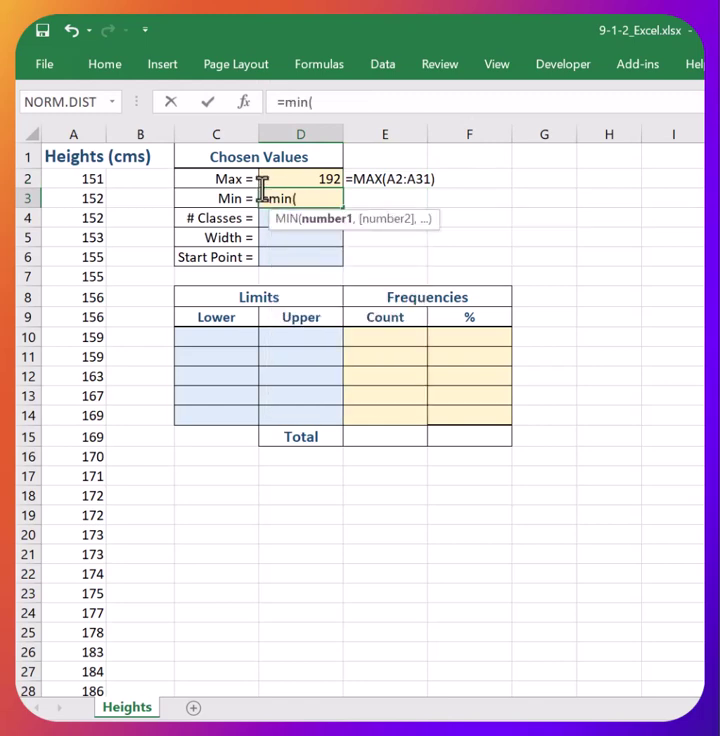
left_click(92, 180)
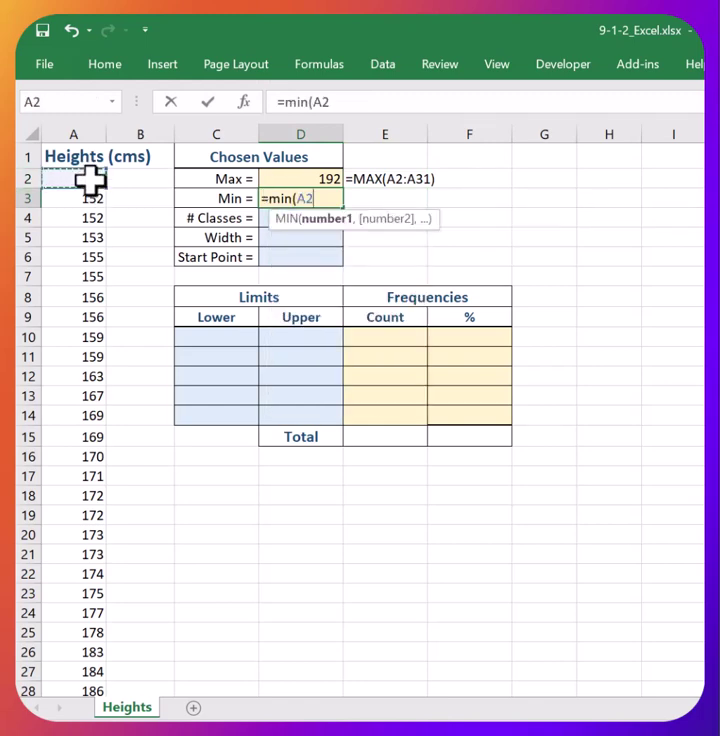
key("ctrl+shift+Down")
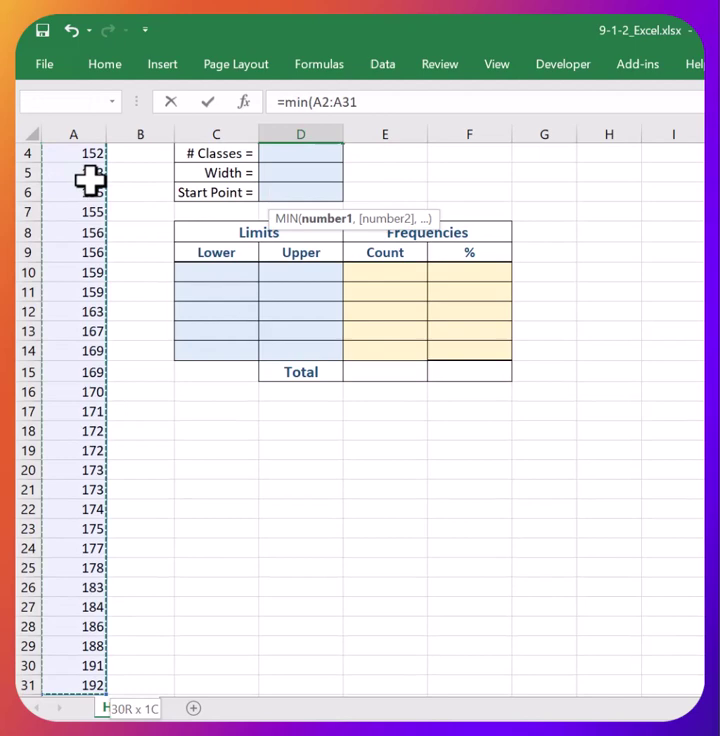
type(")")
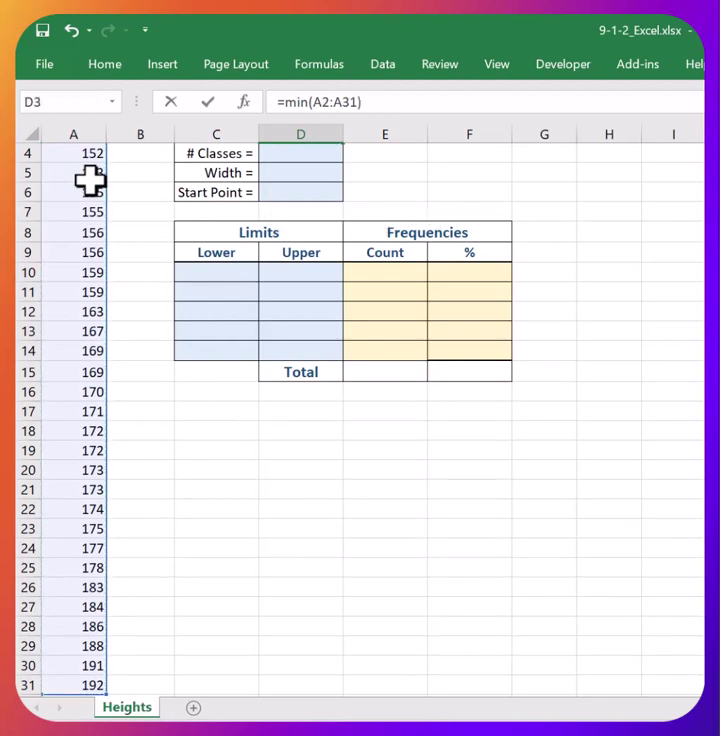
key("Return")
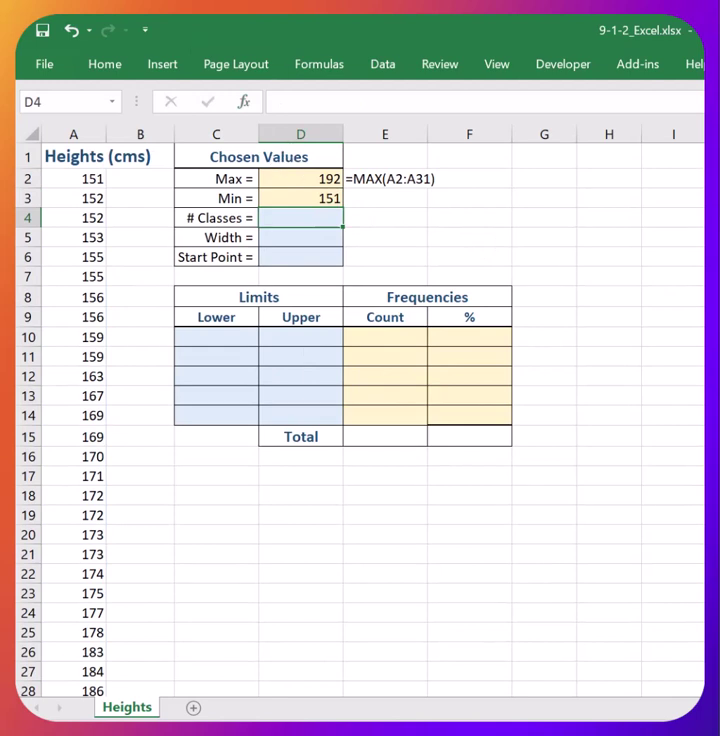
left_click(216, 476)
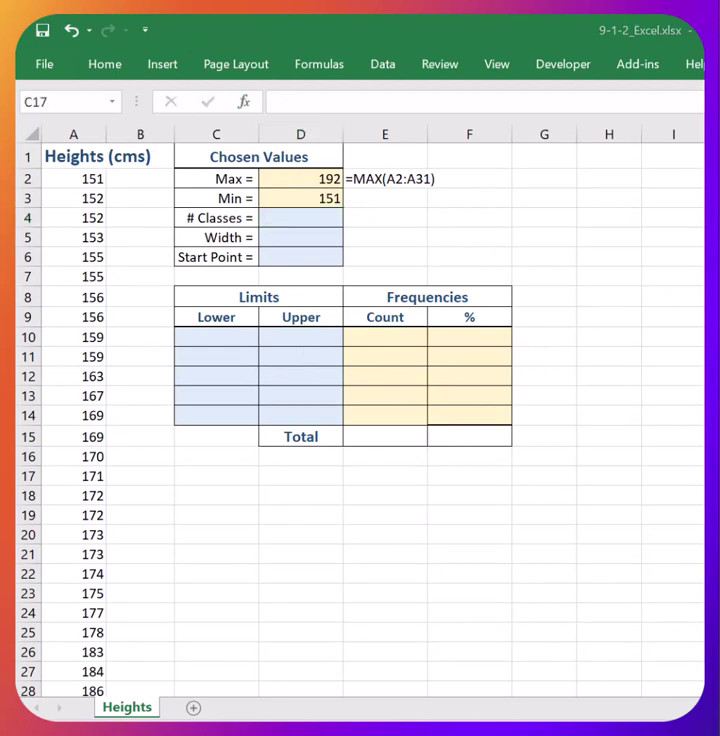
left_click(280, 216)
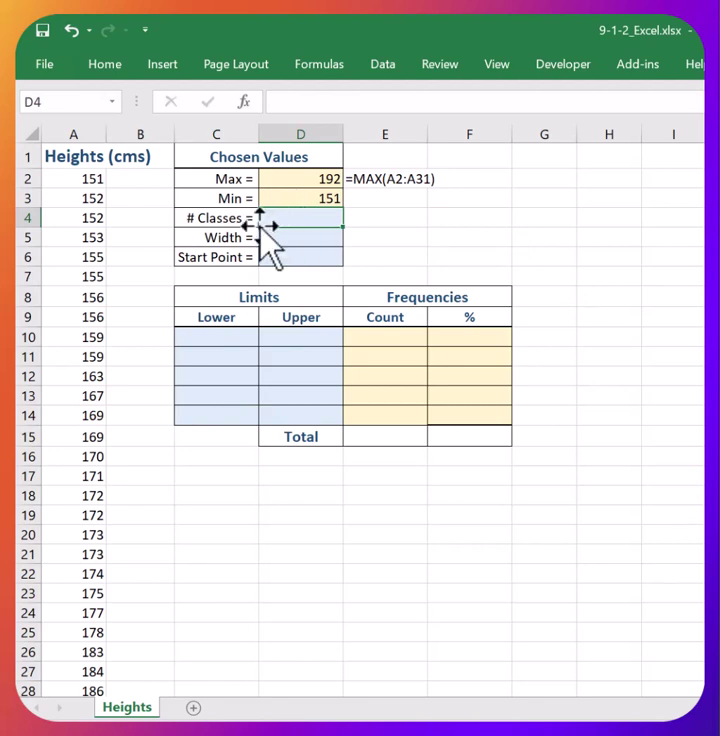
left_click(479, 235)
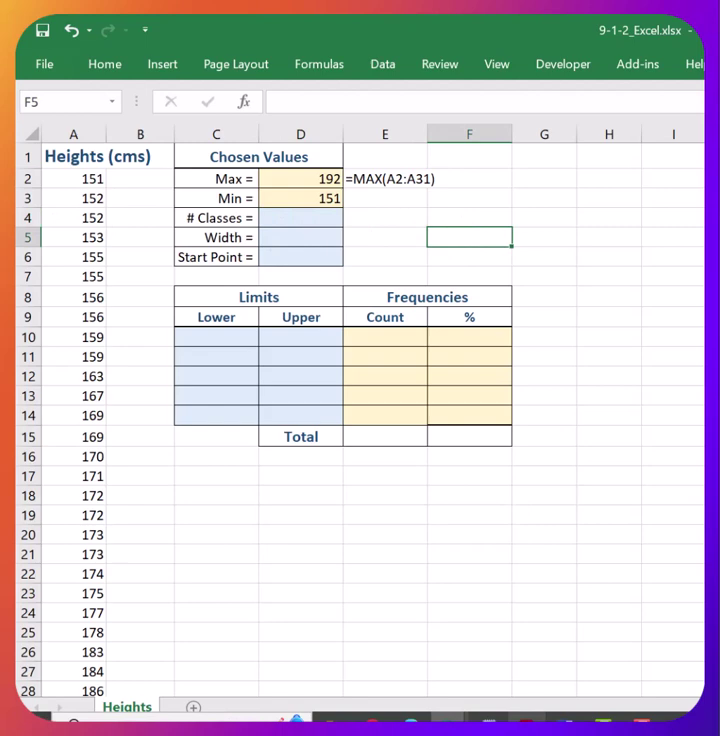
mouse_move(565, 722)
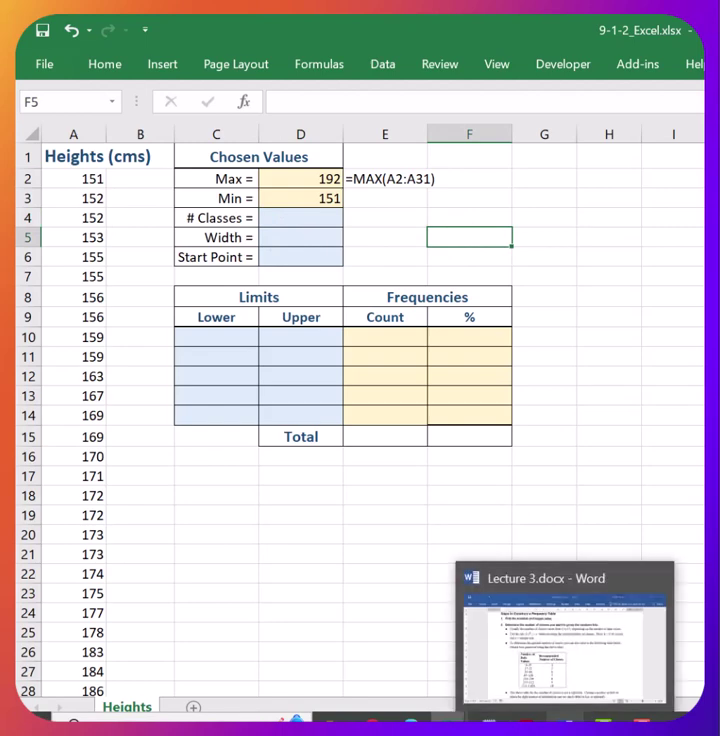
left_click(565, 725)
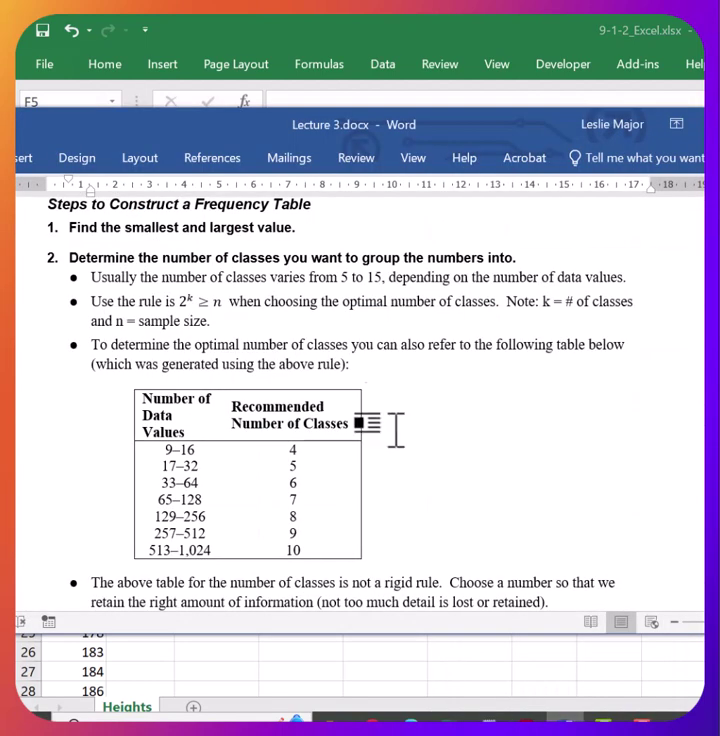
left_click_drag(231, 140, 276, 113)
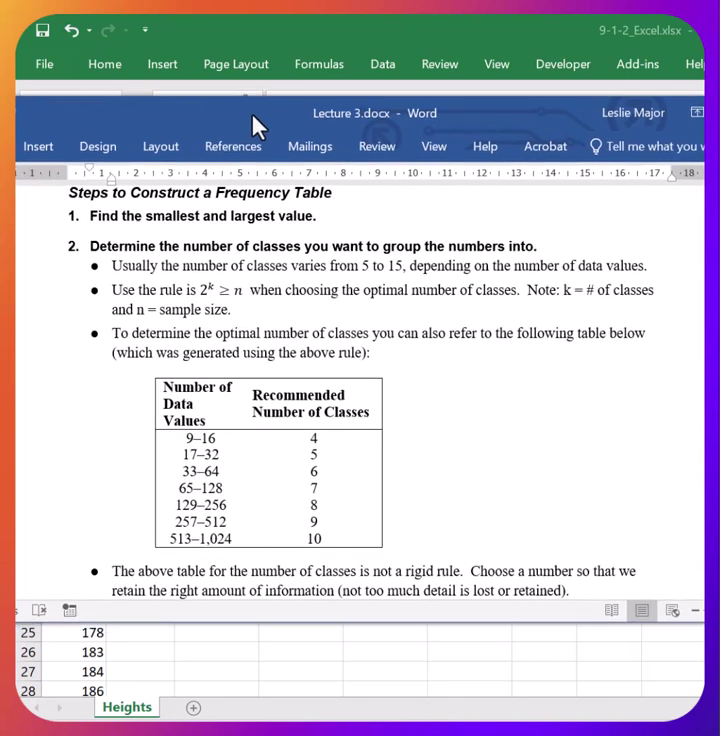
left_click(400, 444)
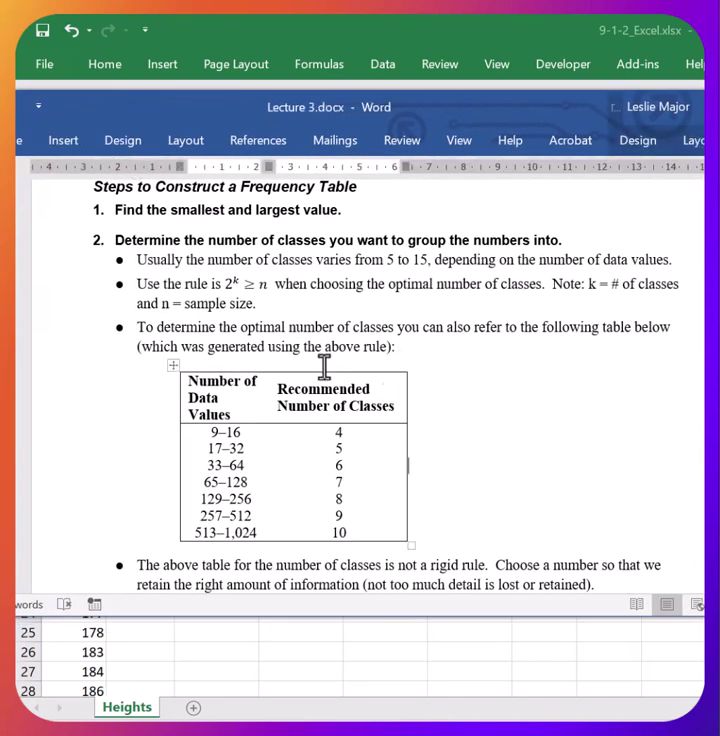
left_click(236, 281)
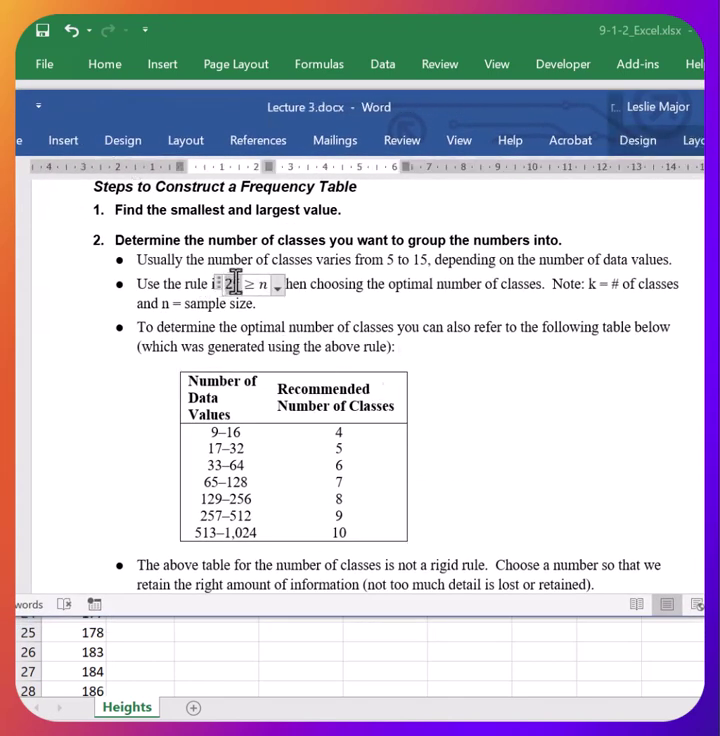
left_click(391, 299)
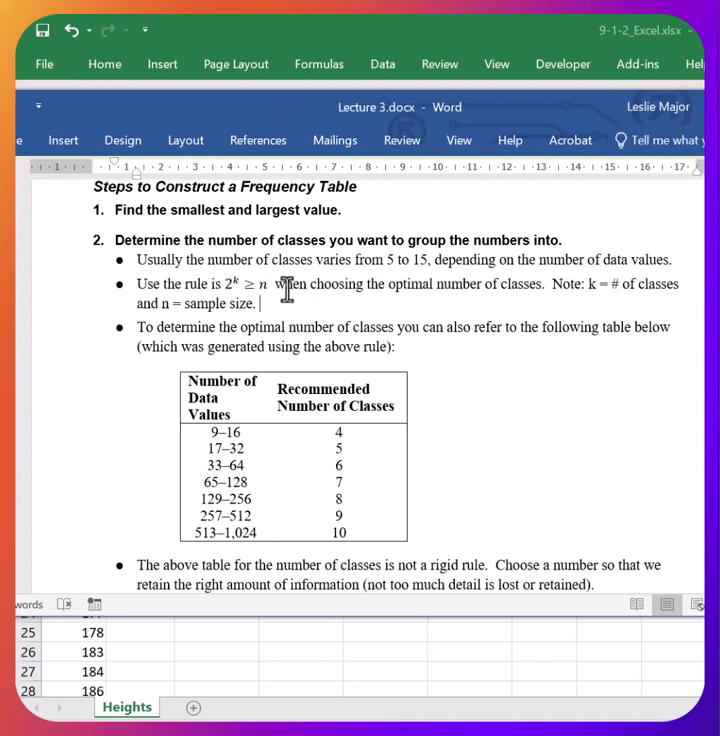
left_click(260, 286)
scroll(488, 357, "up", 1)
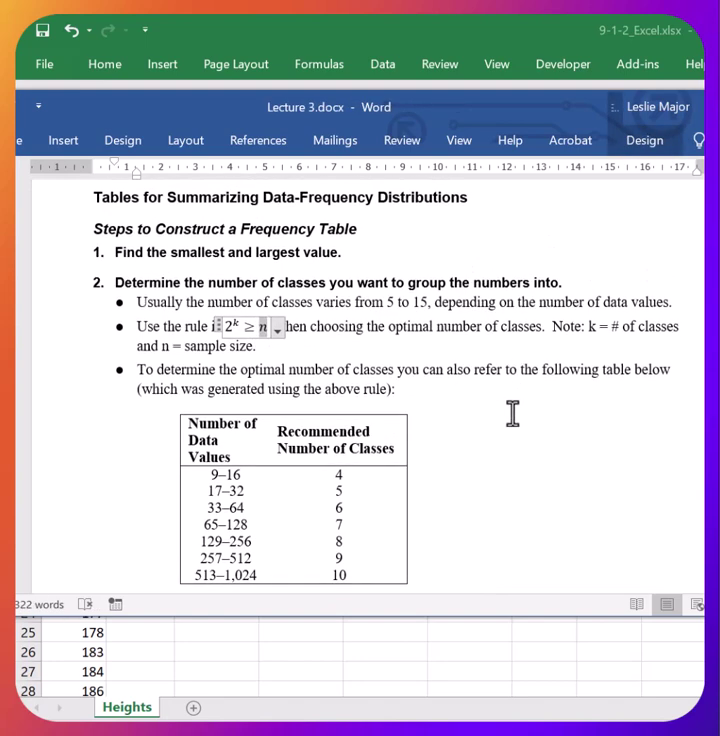
scroll(493, 424, "down", 1)
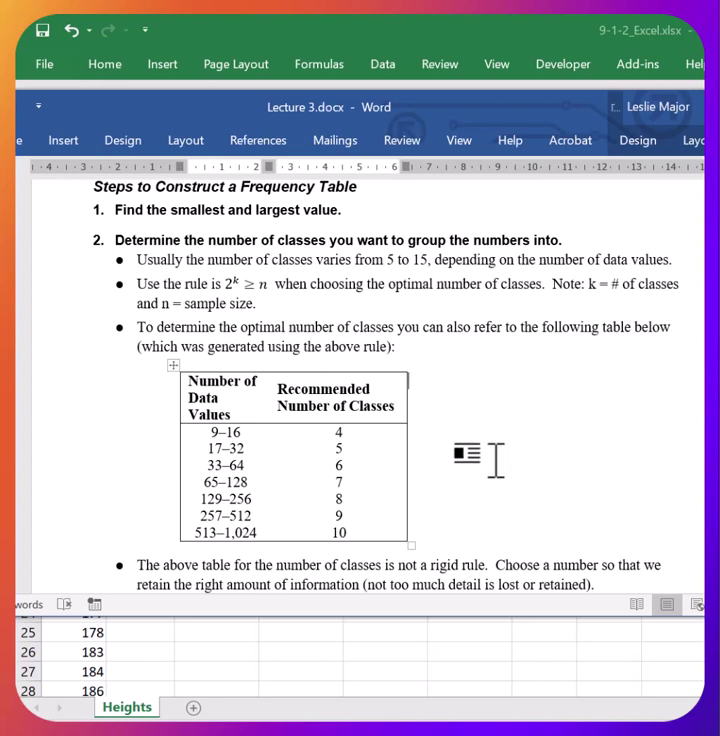
scroll(491, 450, "down", 1)
left_click_drag(203, 409, 354, 408)
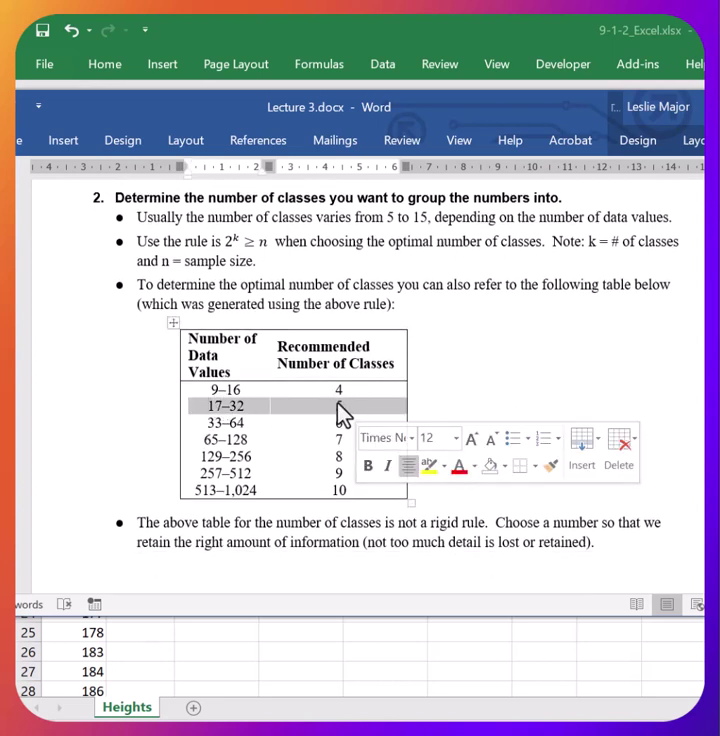
left_click_drag(398, 522, 474, 521)
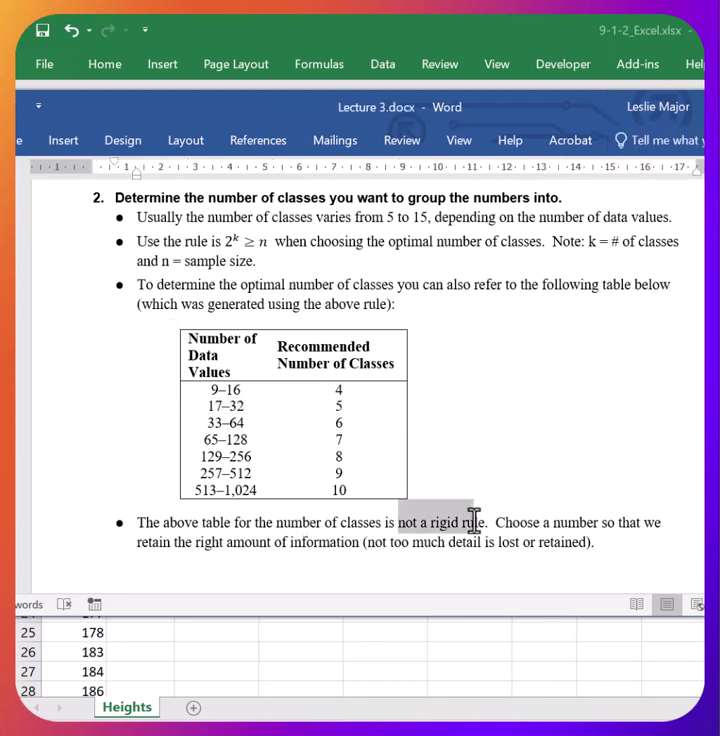
left_click(457, 565)
Step: Set # Classes in D4 to 5
left_click(340, 664)
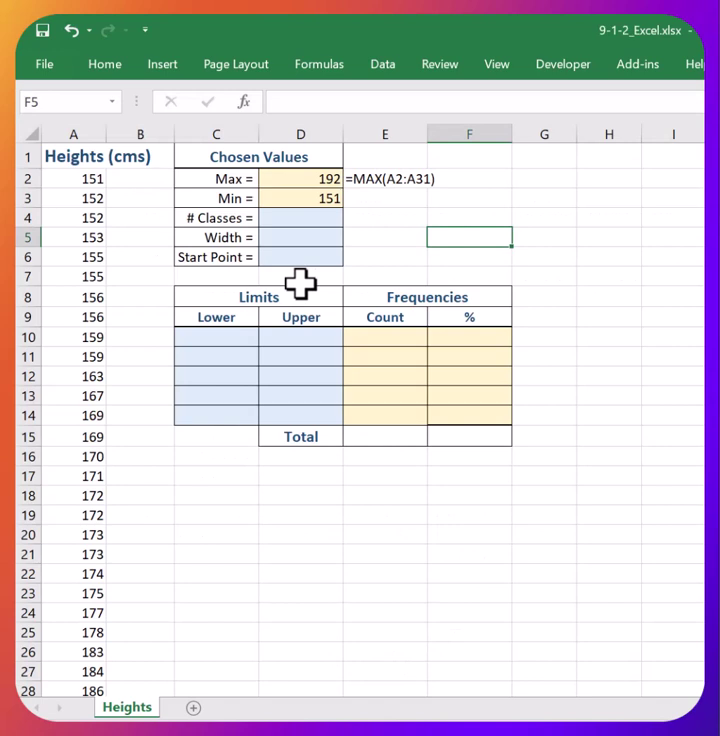
left_click(298, 220)
type("5")
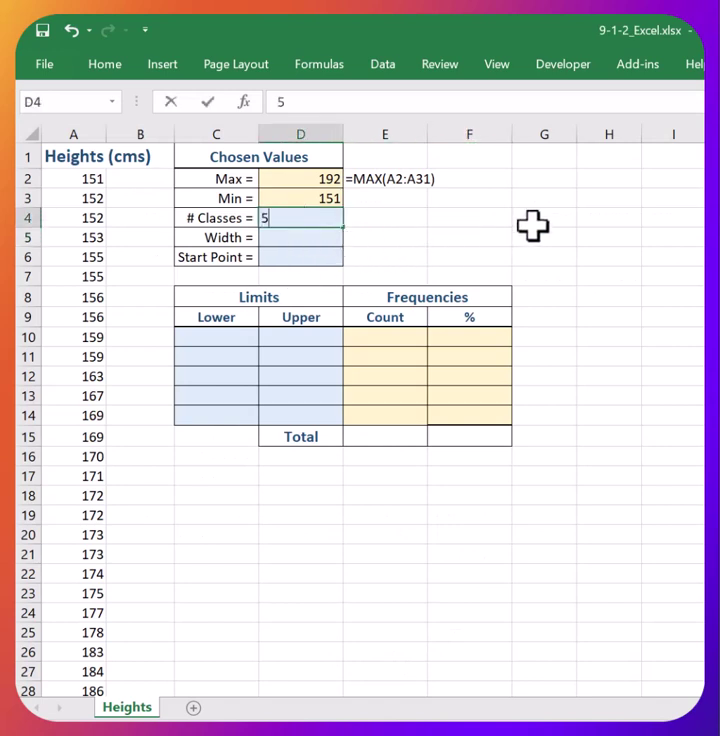
left_click(533, 220)
left_click(430, 241)
Step: Compute Width in D5 as =(D2-D3)/D4, giving 8.2, and note the formula in E5
left_click(332, 237)
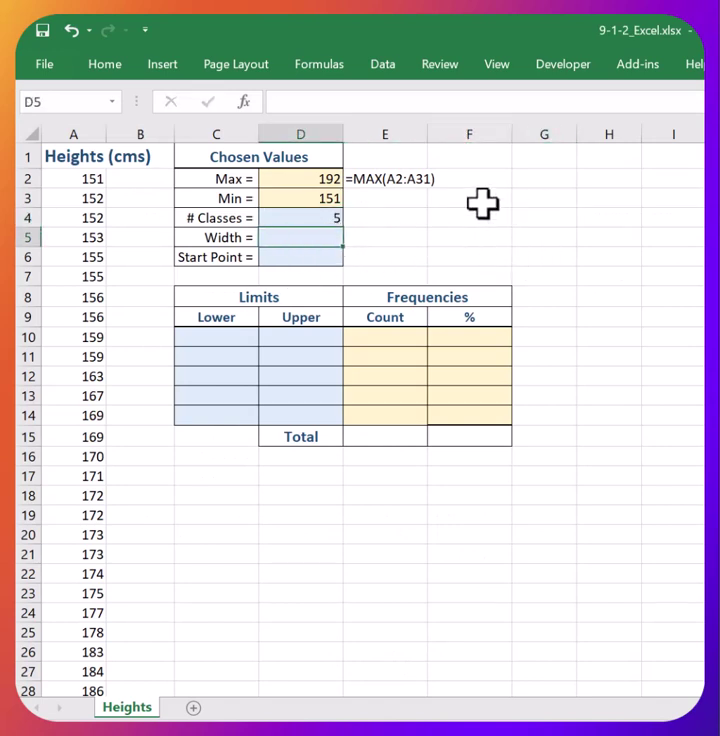
type("=(")
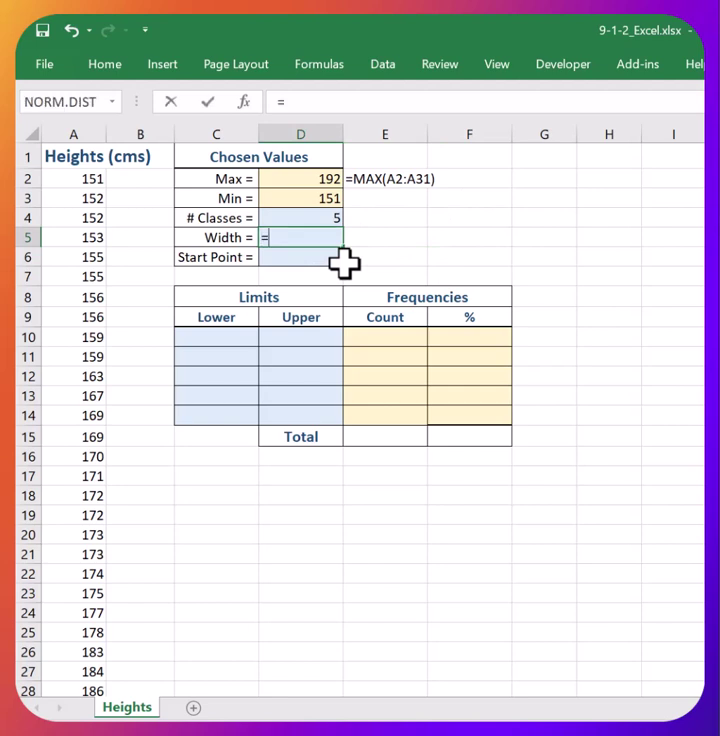
left_click(312, 176)
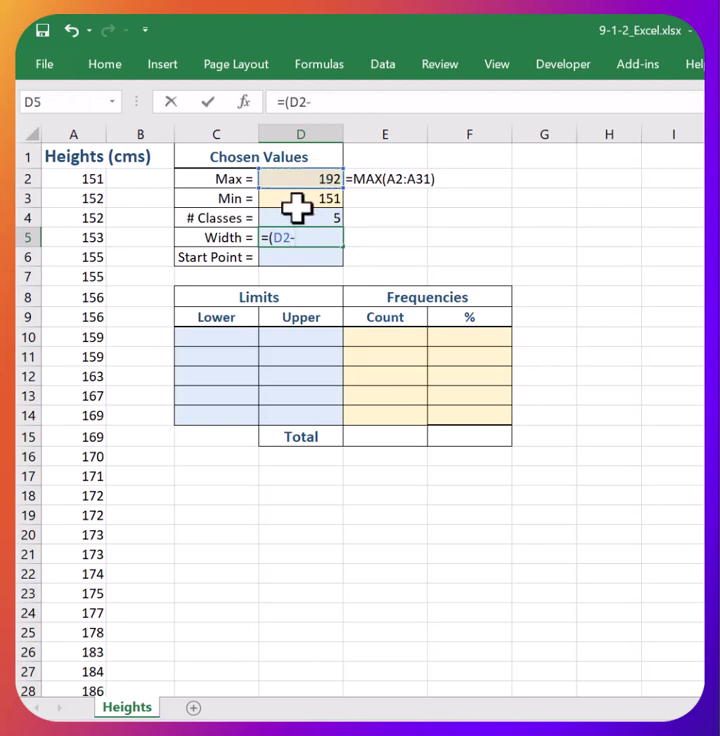
left_click(299, 201)
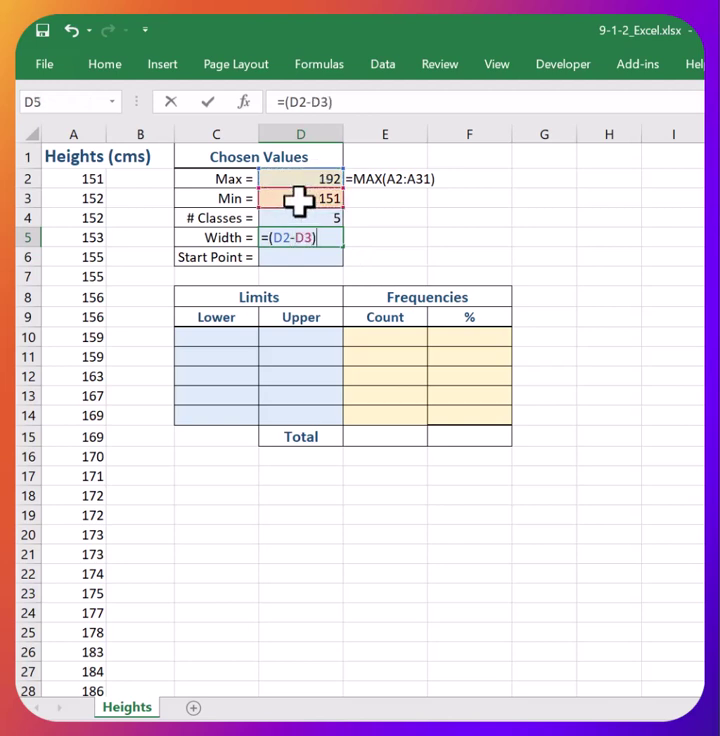
left_click(312, 216)
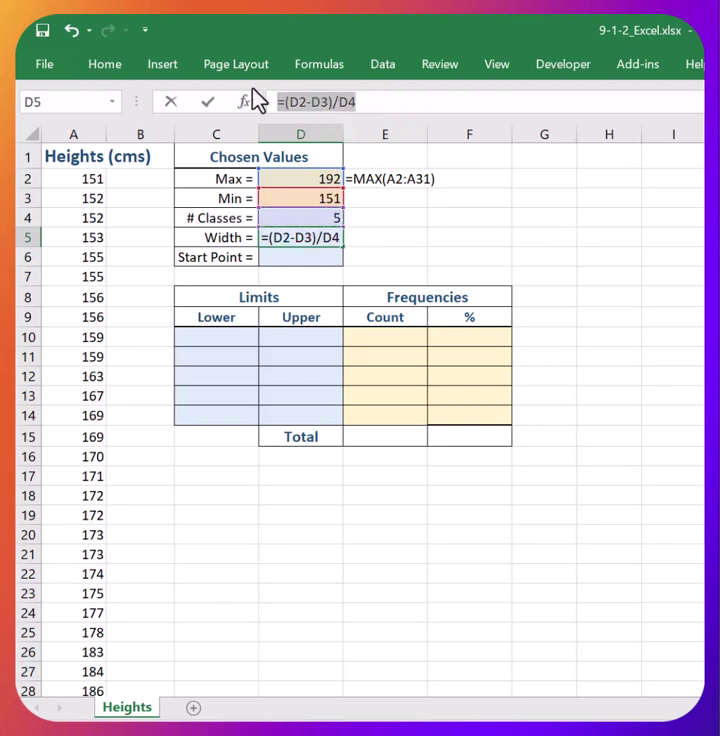
key("Return")
key("Up")
key("Right")
type("'=(D2-D3)/D4")
key("Return")
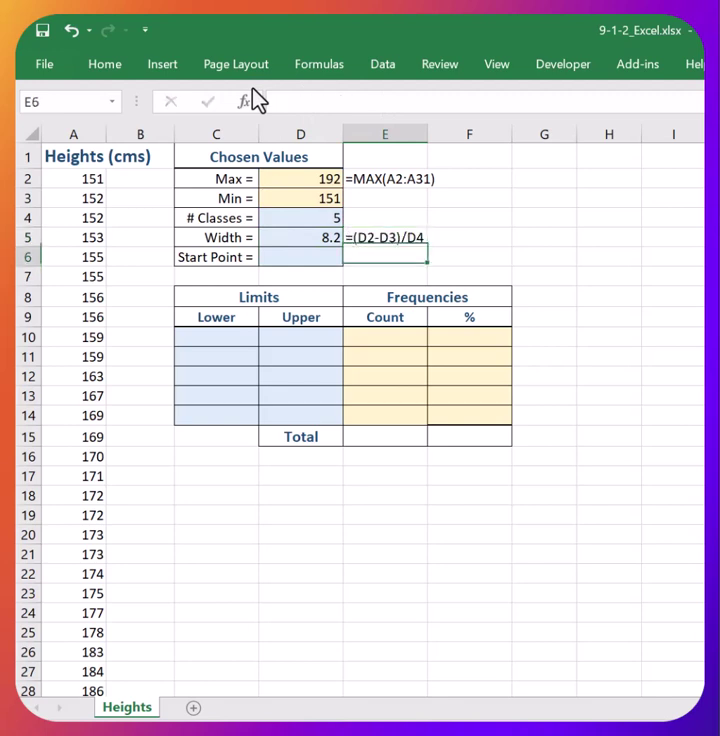
Step: Round the Width in D5 up to 10
left_click(526, 238)
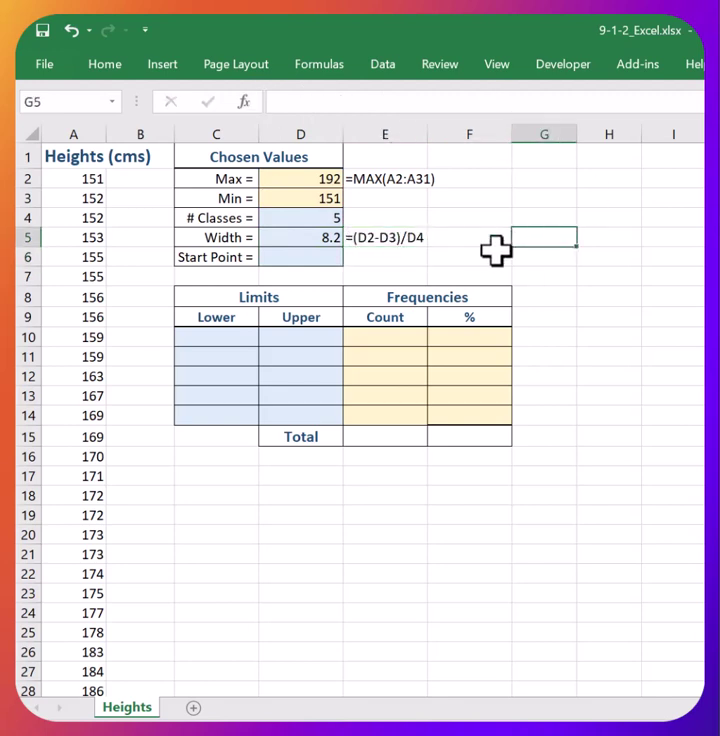
left_click(323, 240)
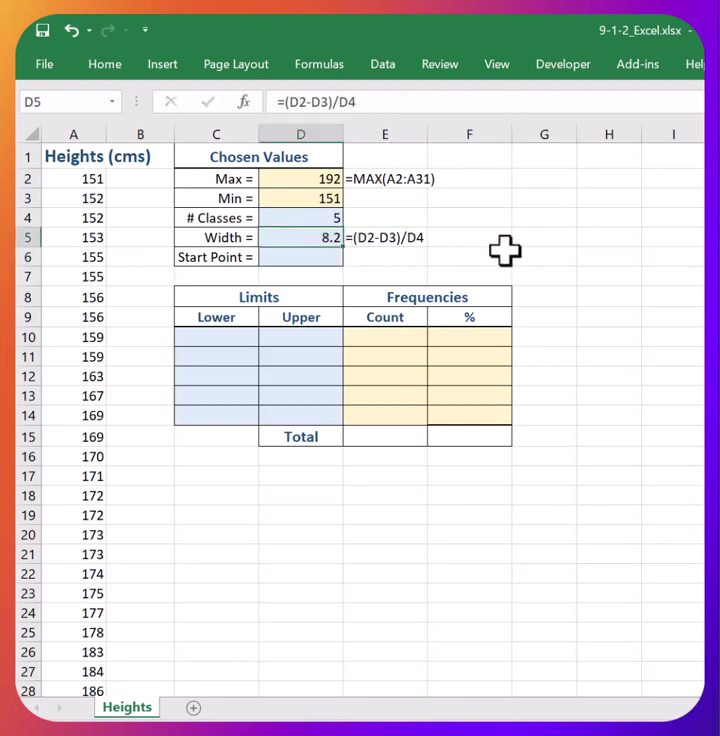
left_click(467, 214)
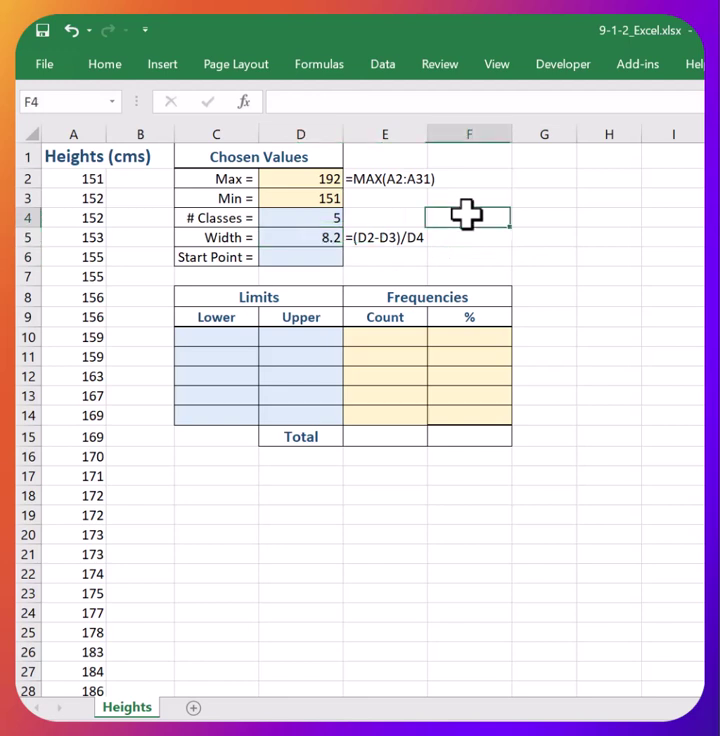
left_click(321, 241)
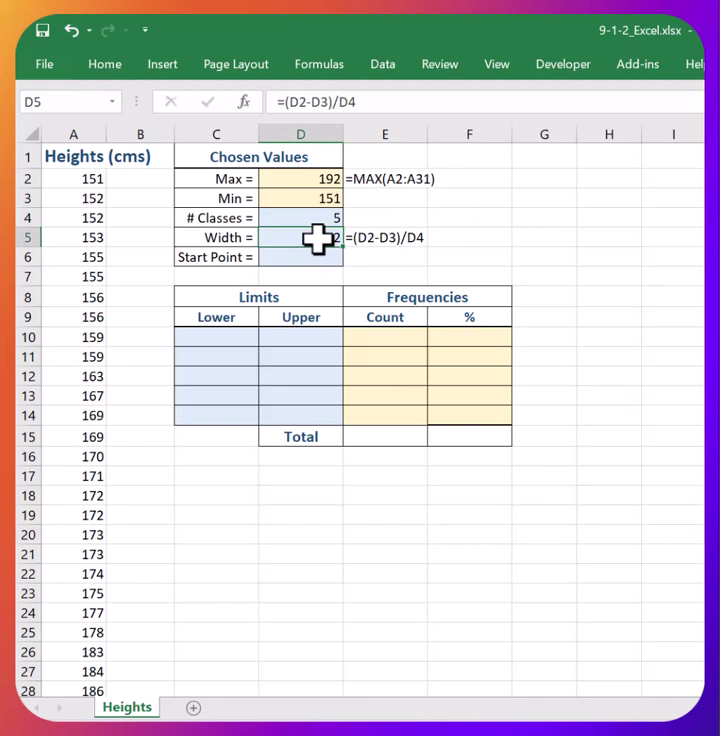
type("10")
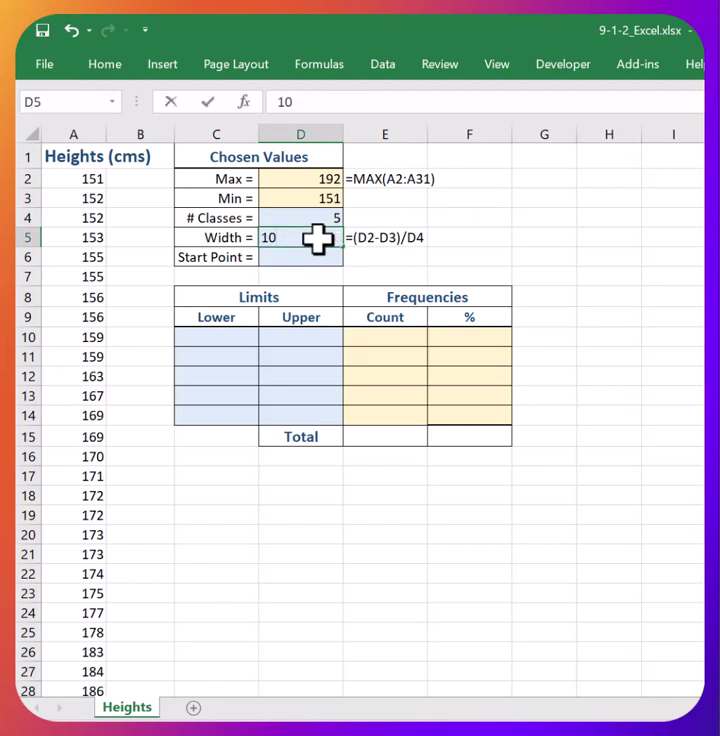
key("Return")
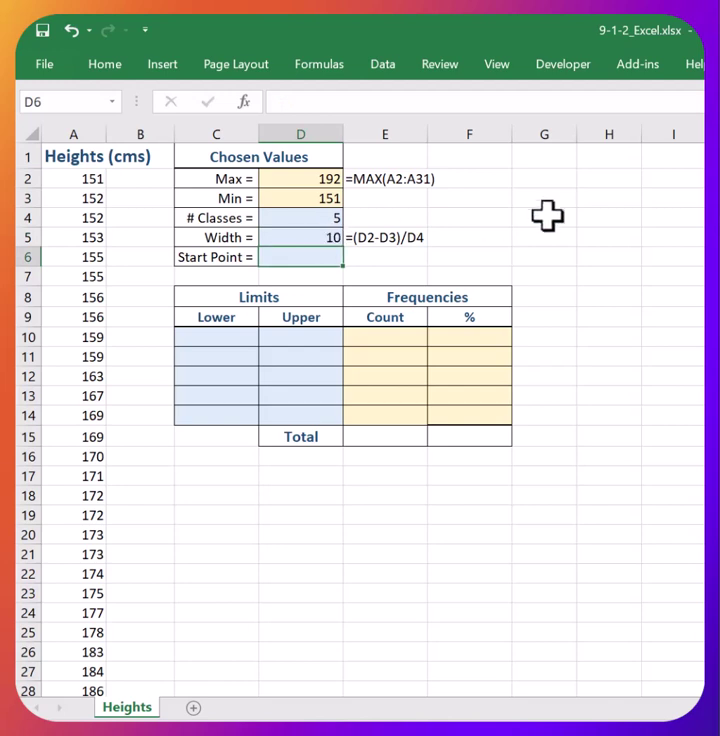
Step: Enter 150 as the Start Point in D6, just below the minimum height of 151
left_click(550, 216)
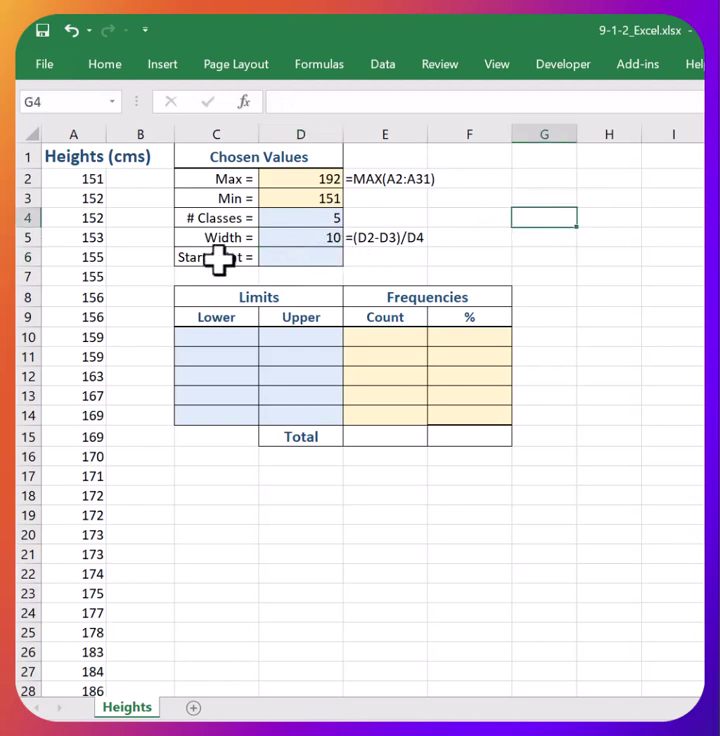
left_click_drag(219, 258, 287, 254)
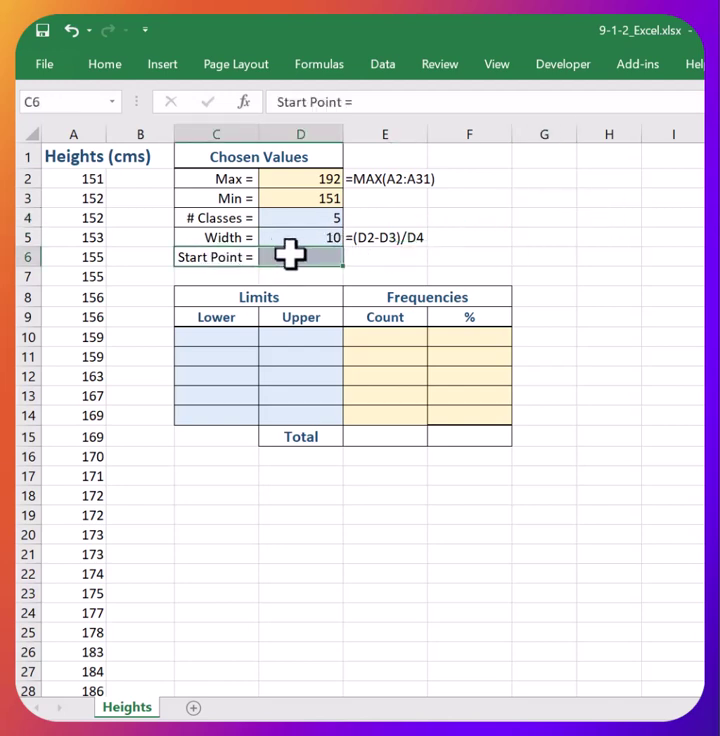
left_click(500, 240)
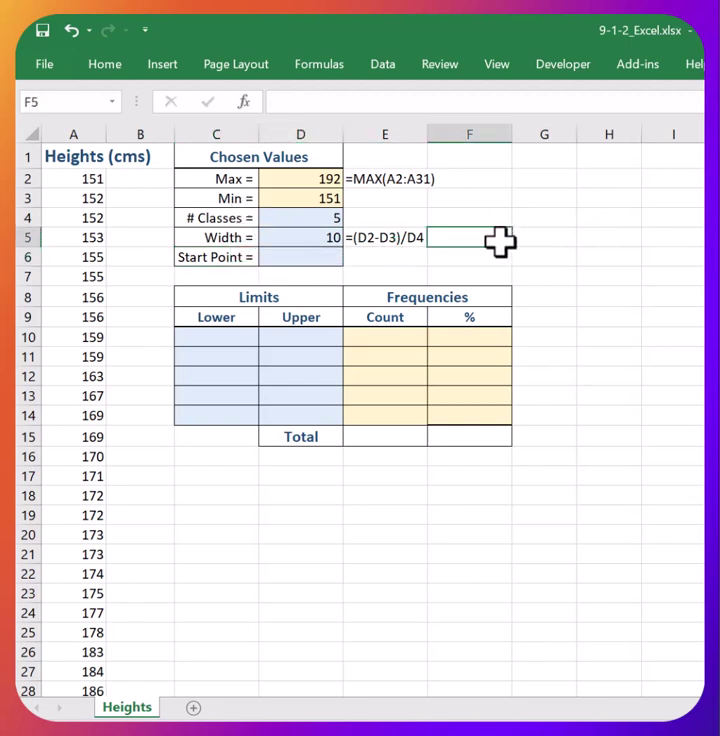
left_click(300, 200)
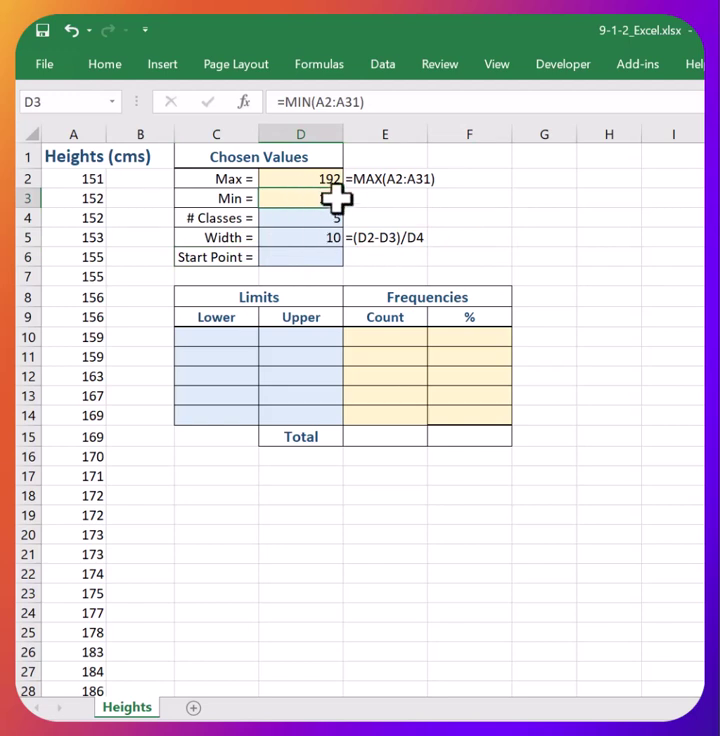
left_click(297, 257)
type("150")
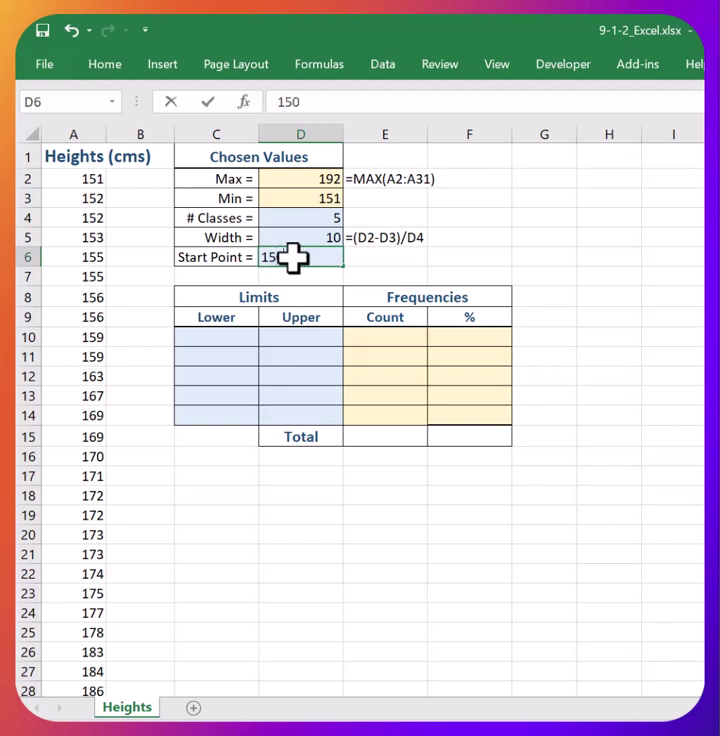
key("Return")
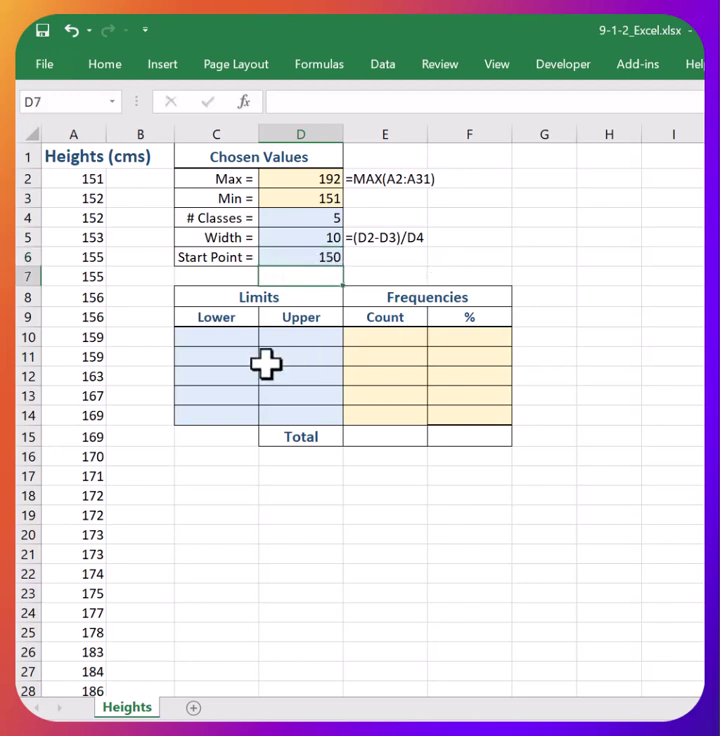
Step: Link the first lower limit in C10 to the Start Point with =D6
left_click(224, 336)
type("=")
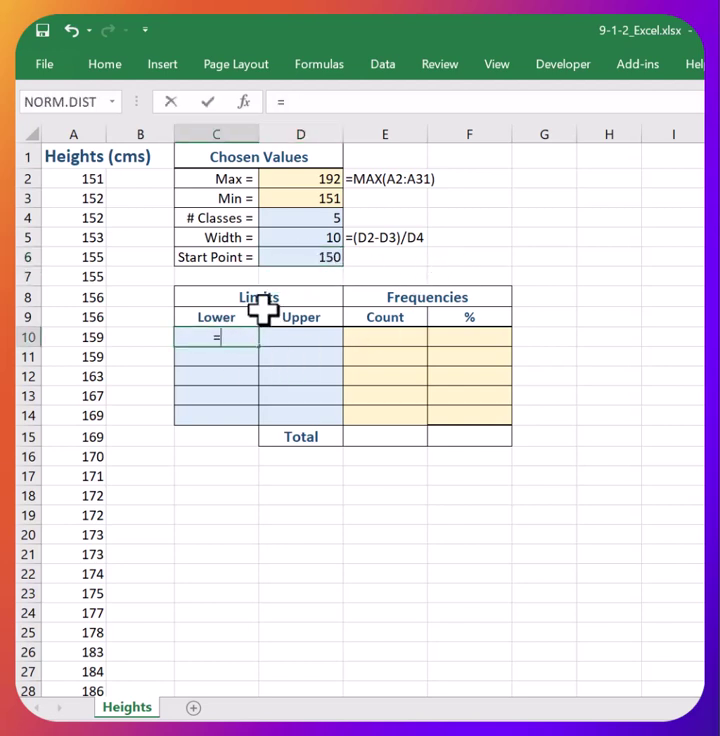
left_click(288, 256)
key("Return")
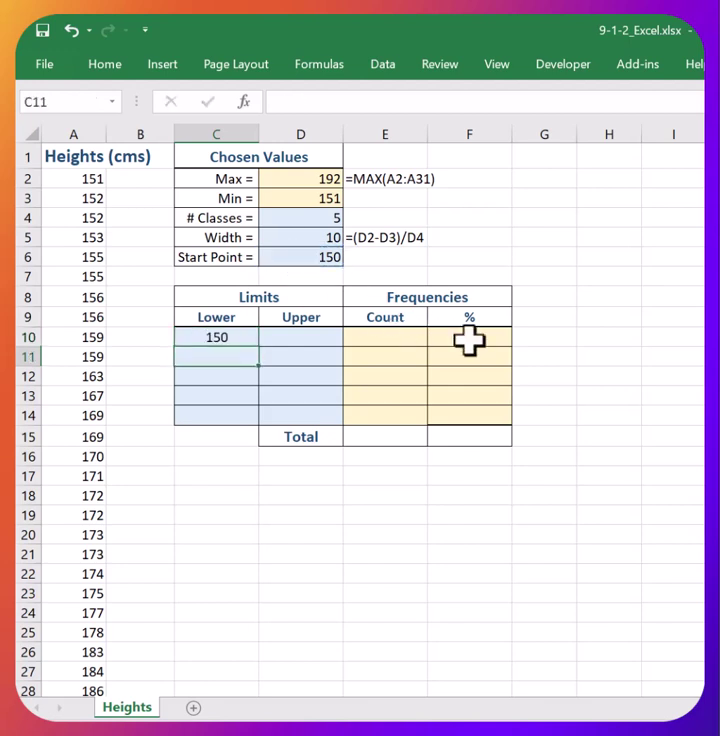
left_click(585, 296)
Step: Set C11 to =C10+$D$5, the previous lower limit plus the absolute Width
left_click(216, 351)
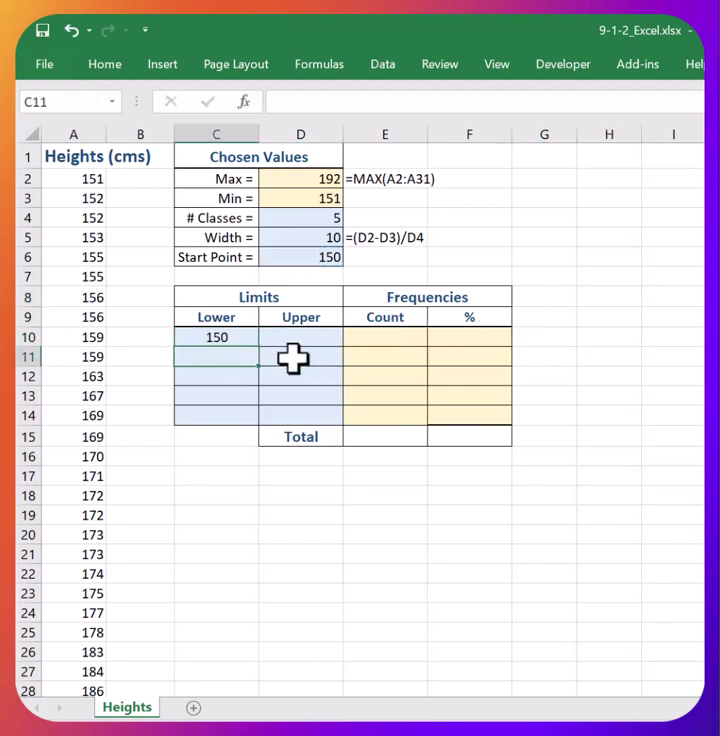
type("=")
left_click(248, 337)
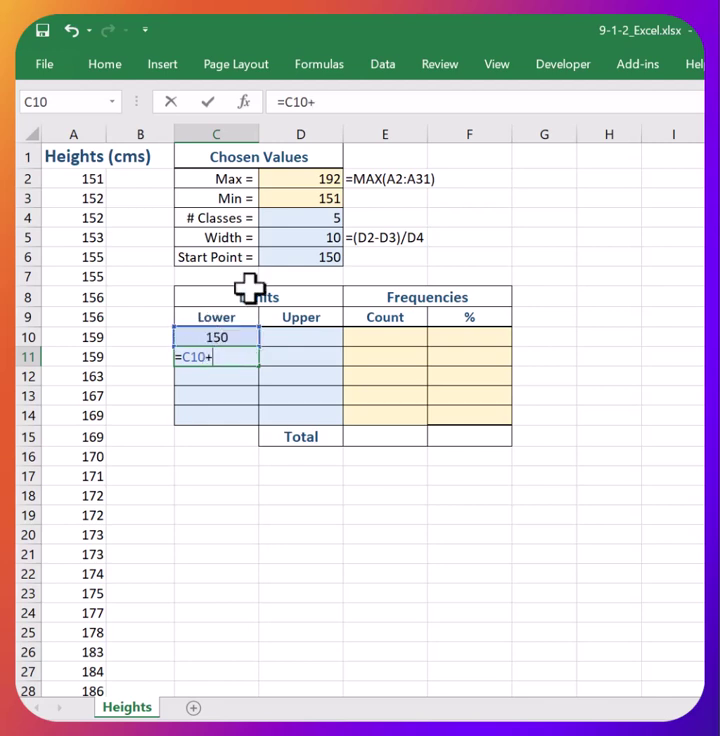
left_click(305, 238)
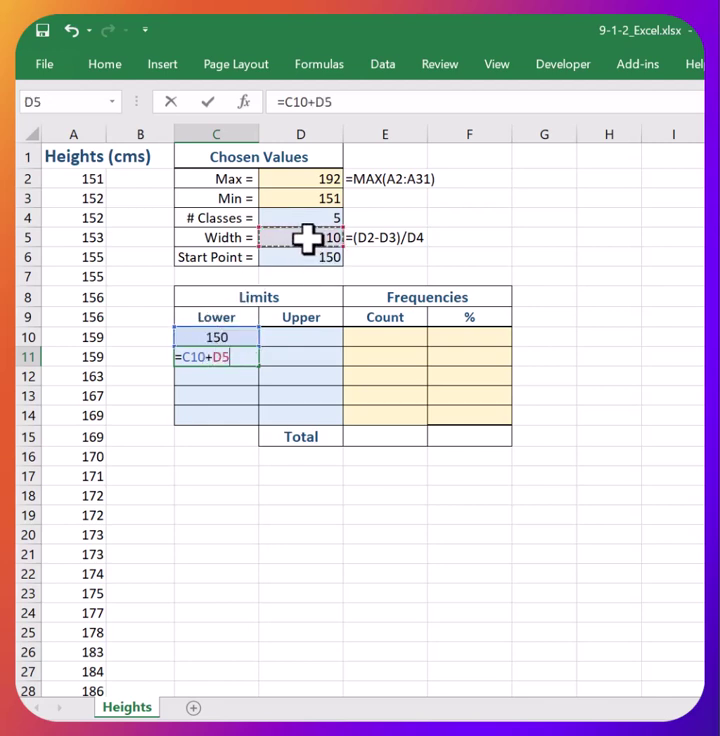
key("F4")
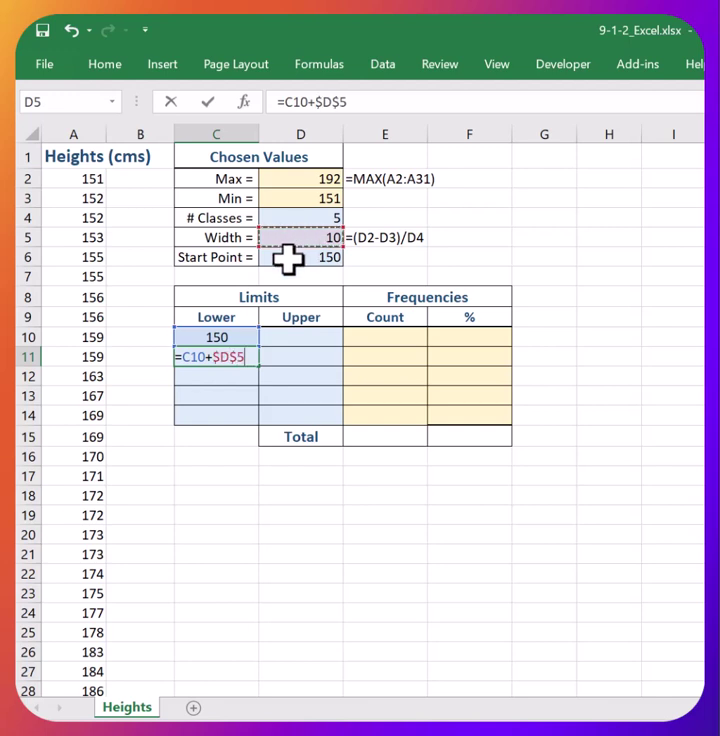
left_click_drag(240, 357, 217, 358)
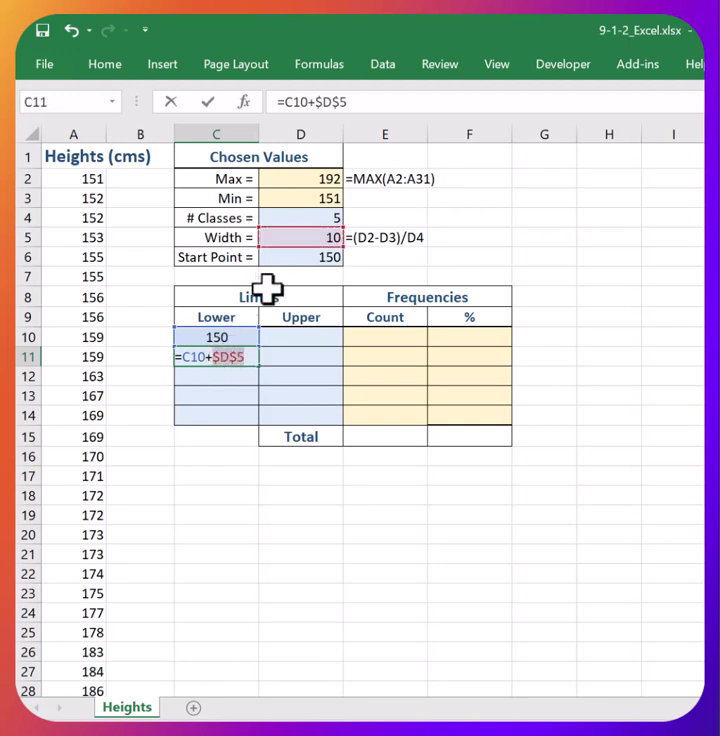
key("Return")
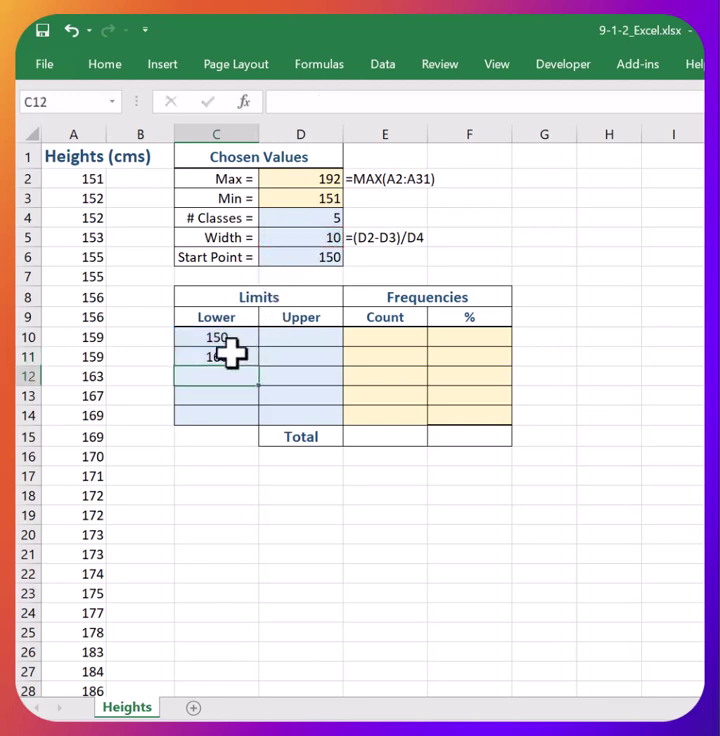
Step: Fill the lower-limit formula down to C14, giving 150, 160, 170, 180, 190
left_click(230, 352)
left_click_drag(264, 374, 263, 421)
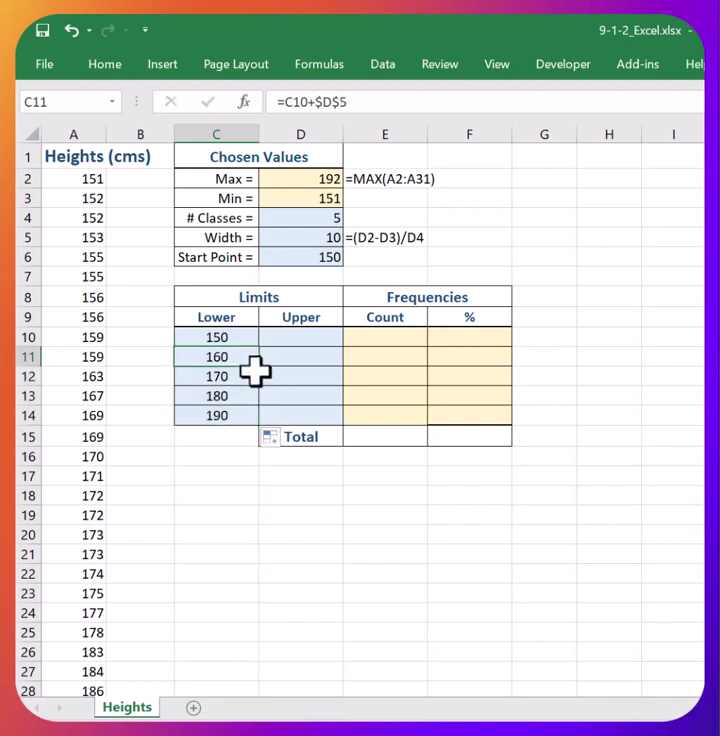
left_click_drag(258, 369, 258, 427)
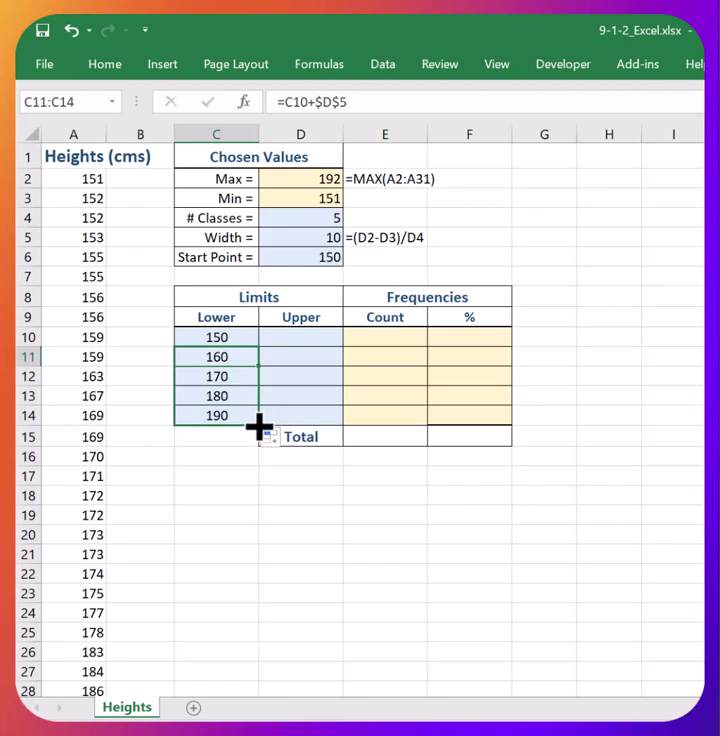
left_click(360, 513)
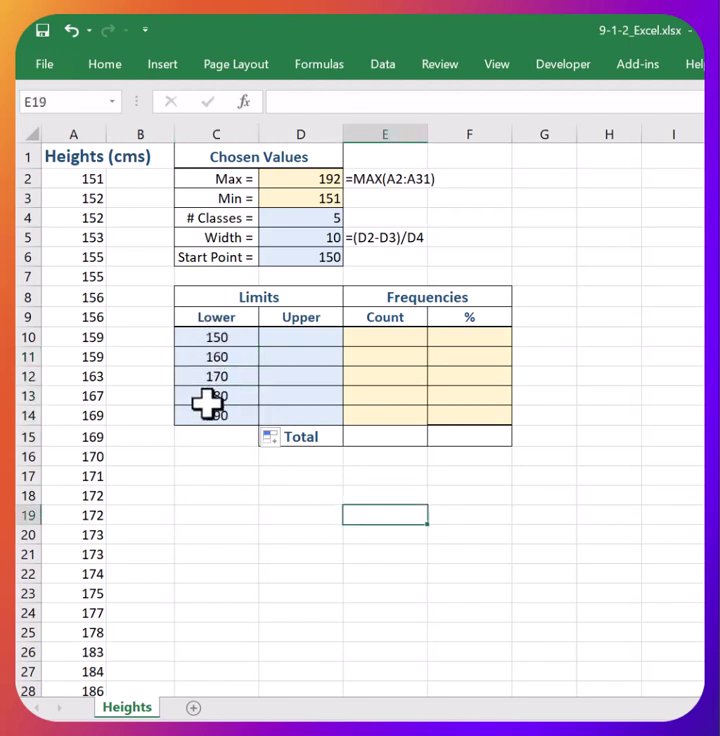
left_click(555, 220)
left_click(307, 335)
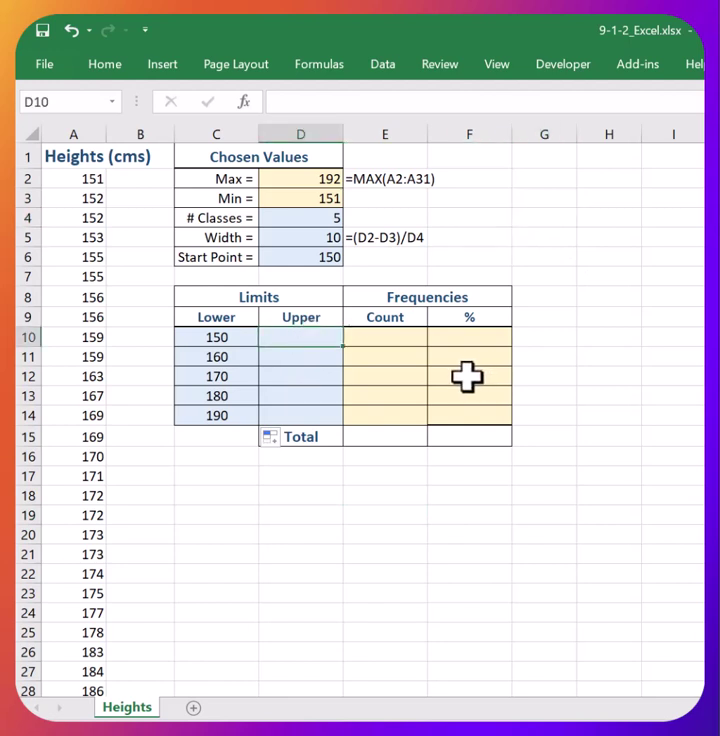
Step: Enter =C11-1 in the first Upper limit cell D10, tidying the formula text
type("=")
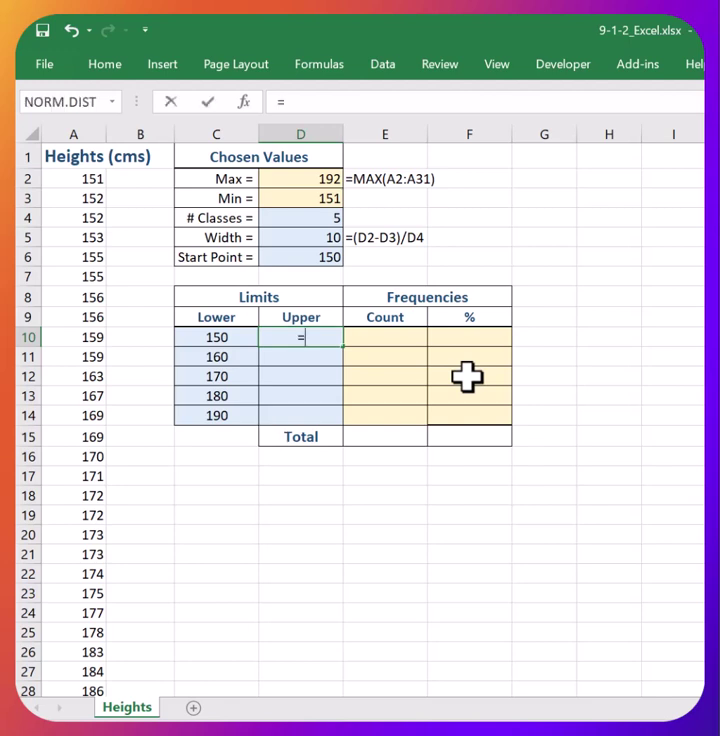
left_click(241, 362)
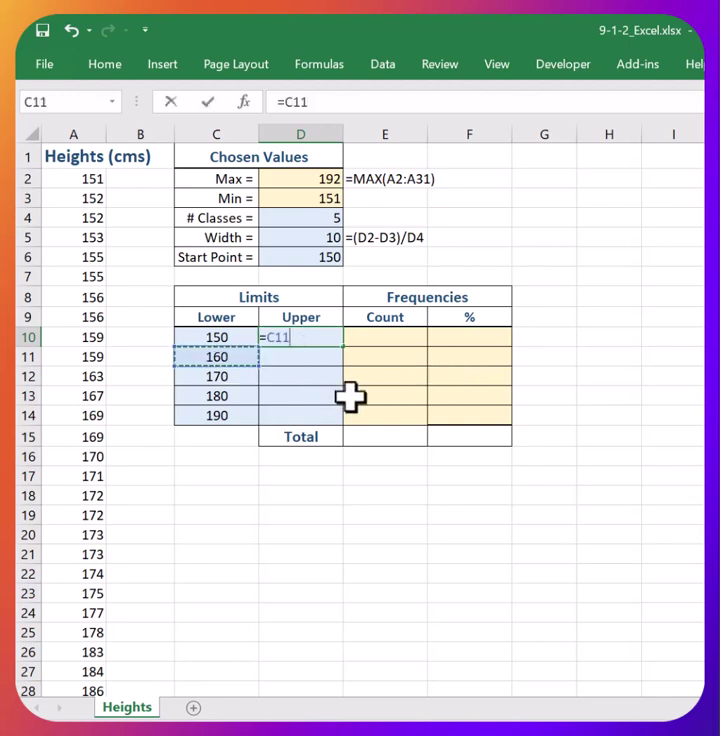
type("-")
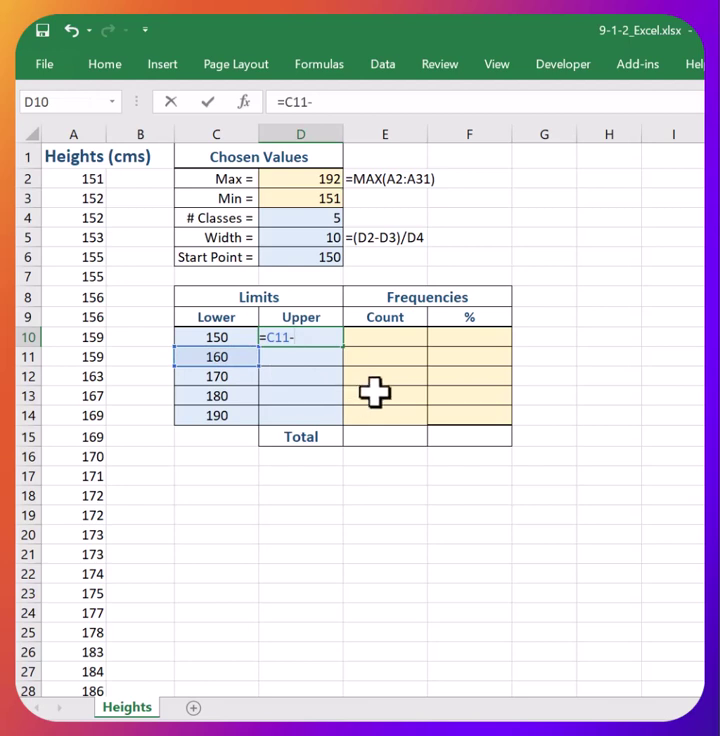
type("1")
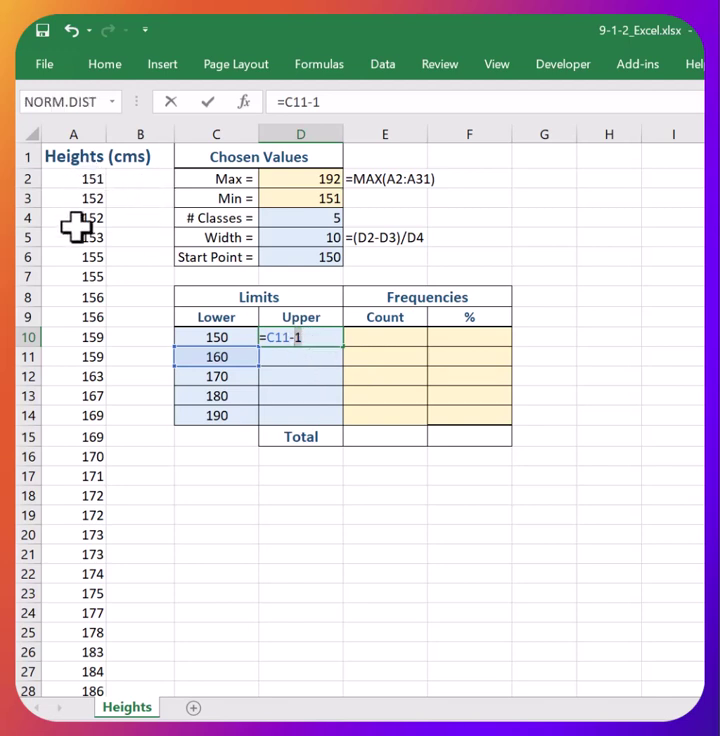
left_click(309, 340)
double_click(297, 343)
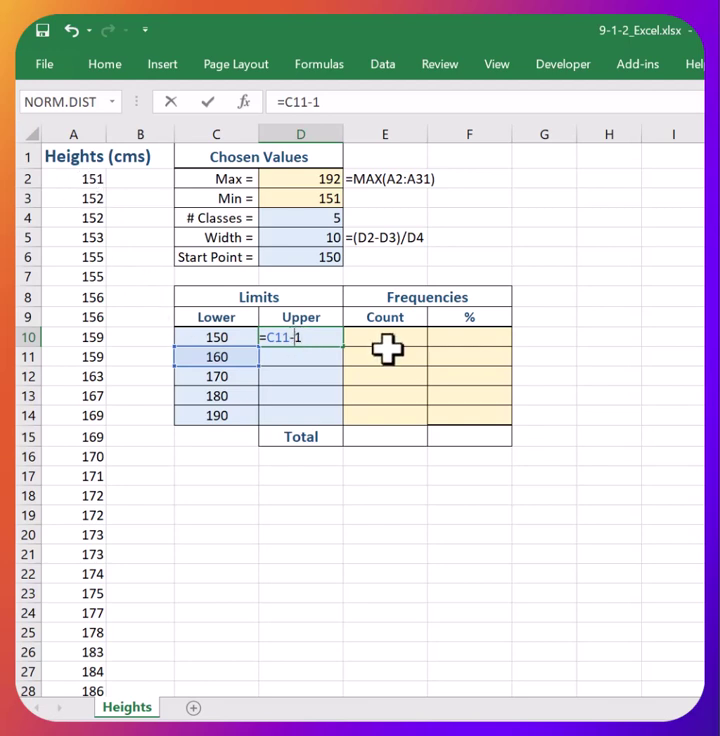
type(".")
left_click_drag(306, 338, 292, 343)
Step: Confirm 159 in D10 and fill the upper-limit formula down to D14
key("Return")
left_click(329, 339)
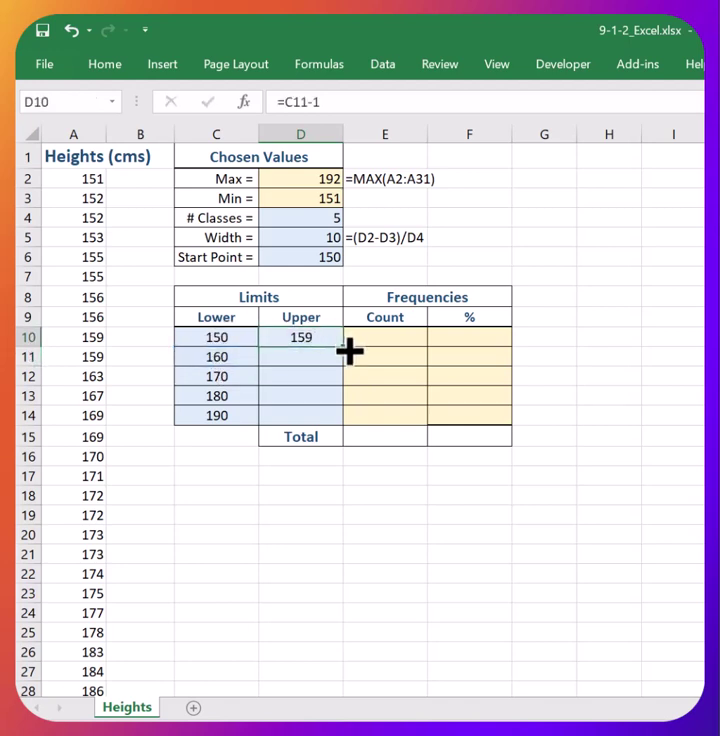
left_click_drag(345, 347, 336, 403)
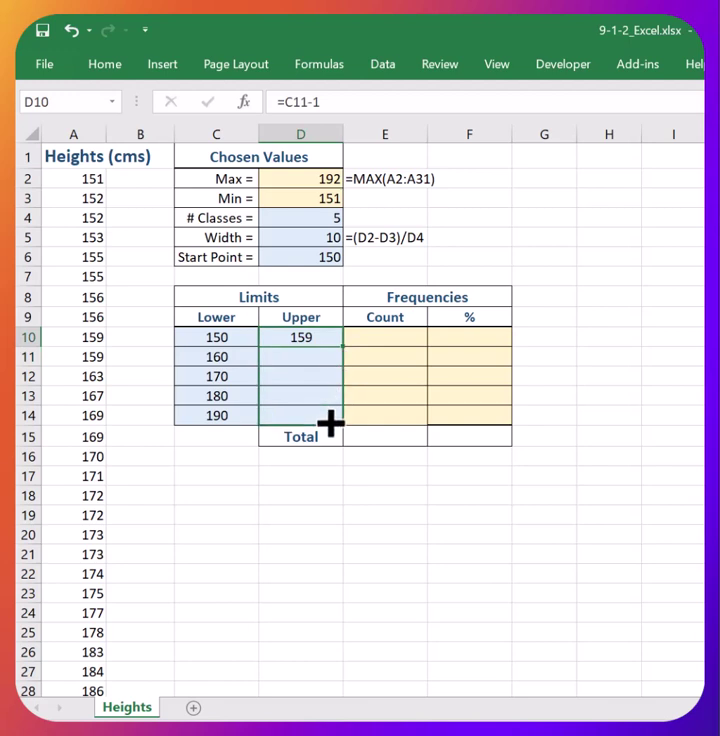
left_click_drag(333, 408, 332, 421)
Step: Rewrite the last upper limit D14 as =D13+D5, giving 199
double_click(317, 413)
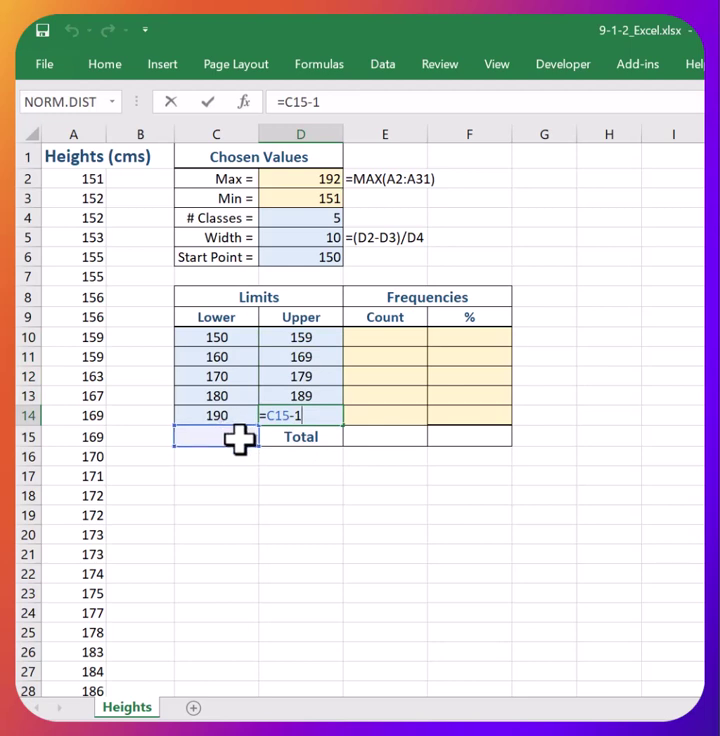
key("BackSpace")
key("BackSpace")
key("BackSpace")
key("BackSpace")
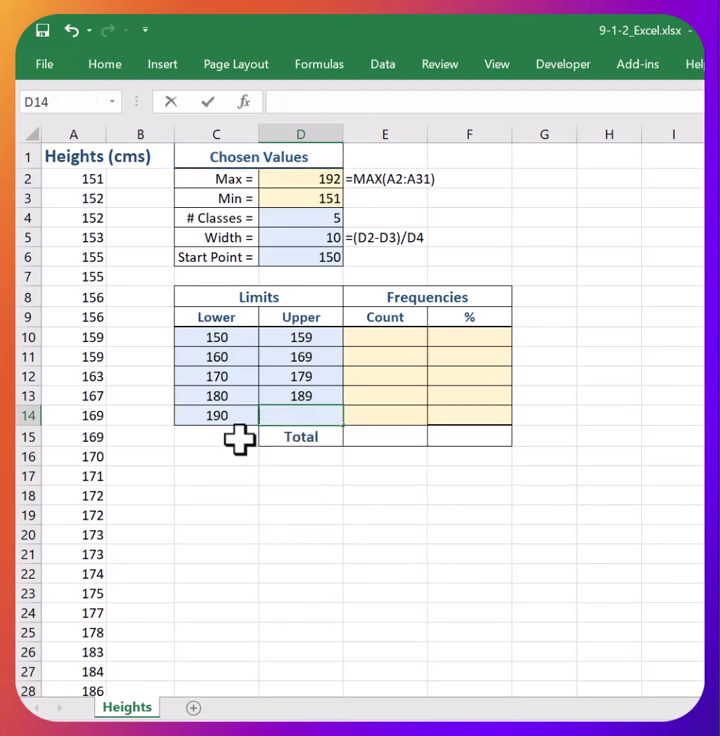
left_click(290, 396)
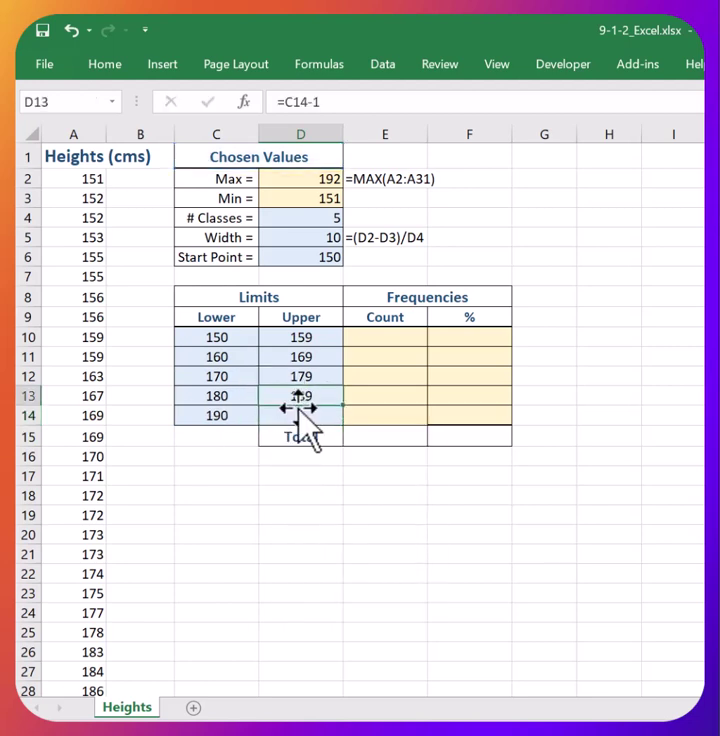
left_click(299, 417)
type("=")
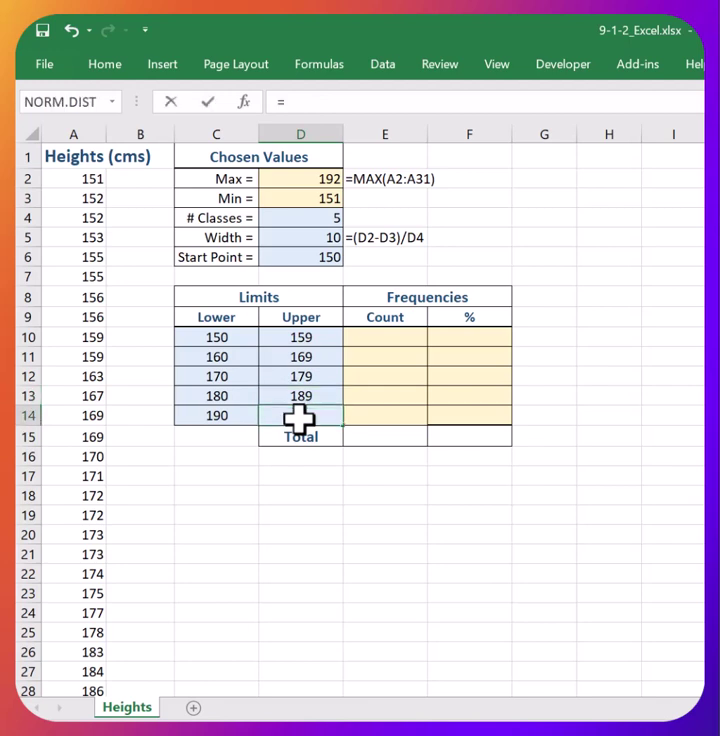
left_click(317, 392)
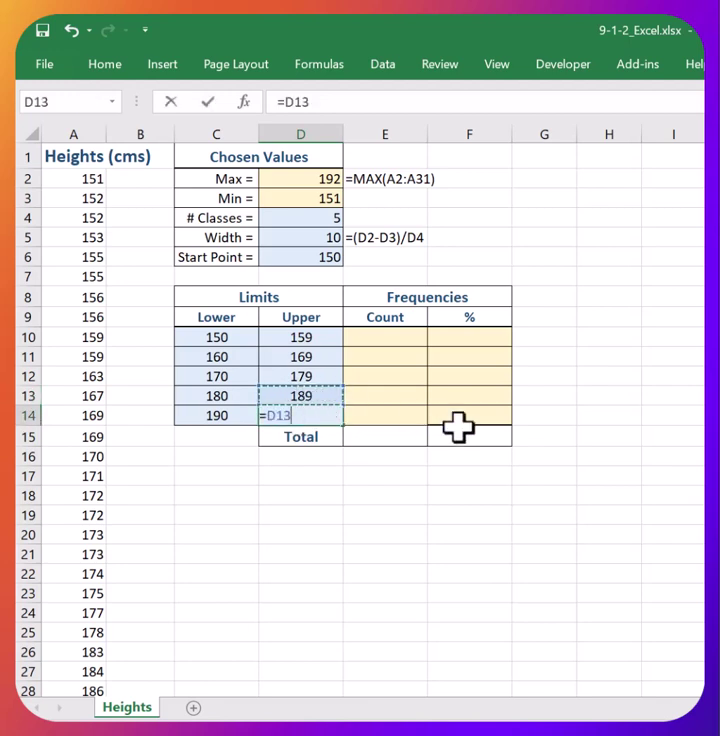
left_click(321, 237)
key("Return")
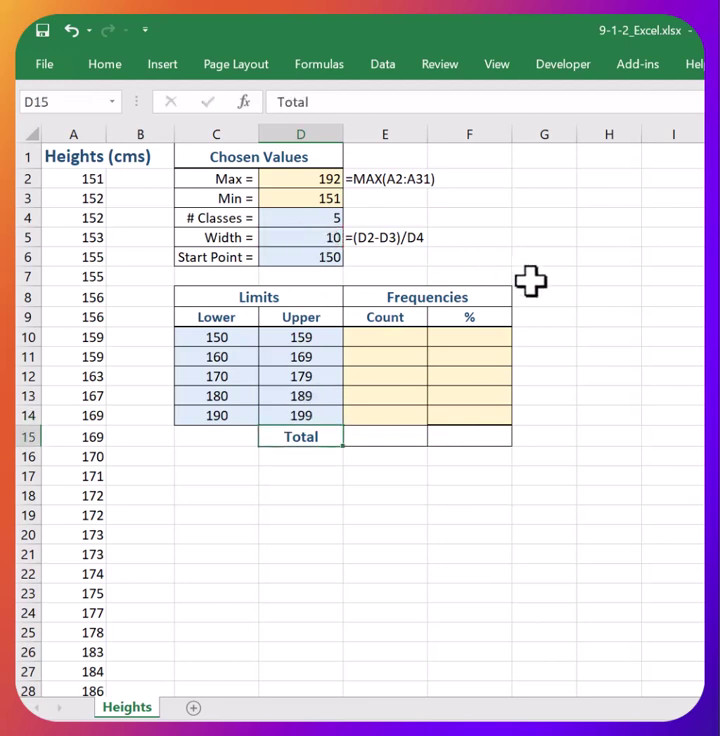
Step: Review the lower and upper limit columns against the Width value
left_click(530, 279)
left_click_drag(229, 340, 217, 416)
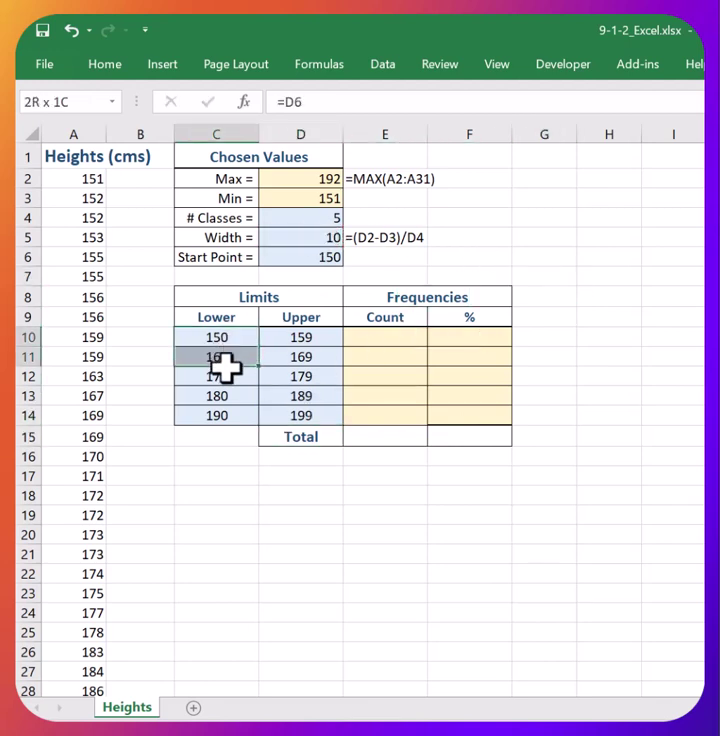
left_click(217, 458)
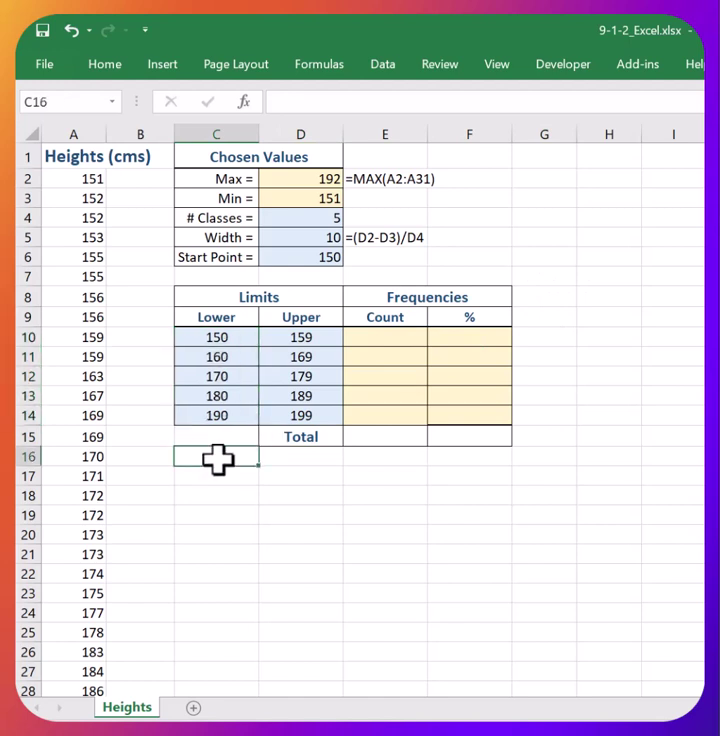
left_click_drag(291, 338, 293, 416)
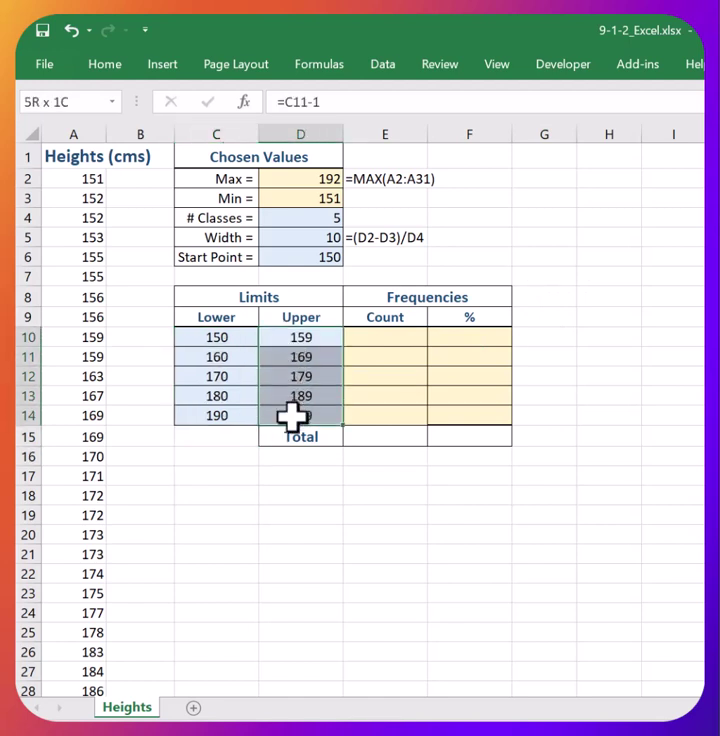
left_click(312, 240, "ctrl")
left_click(490, 236)
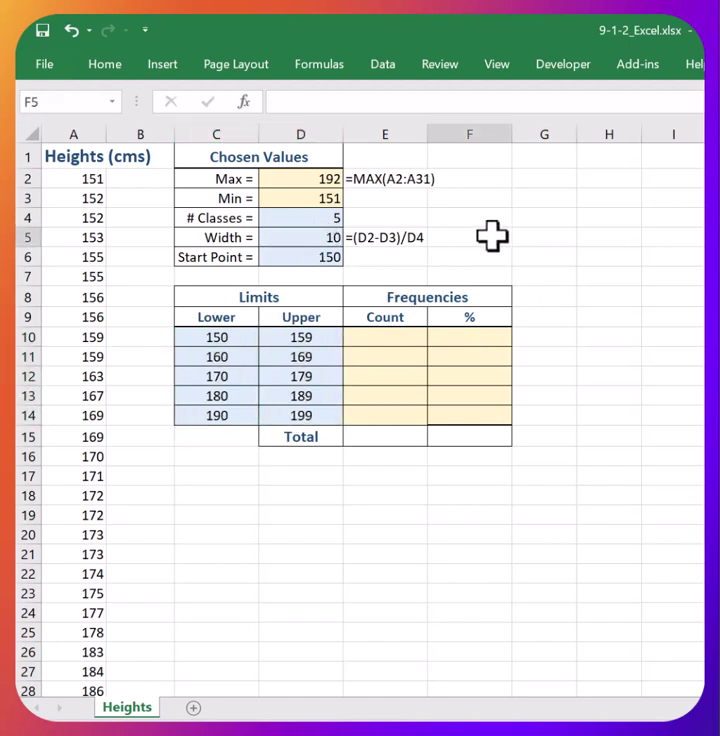
left_click(565, 199)
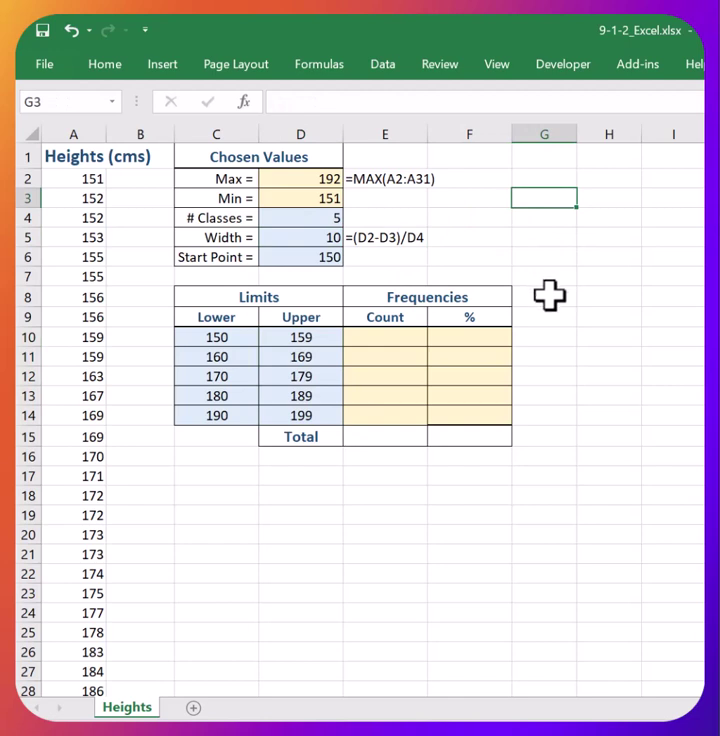
Step: Begin a =COUNTIF( formula in the first Count cell E10
left_click(398, 343)
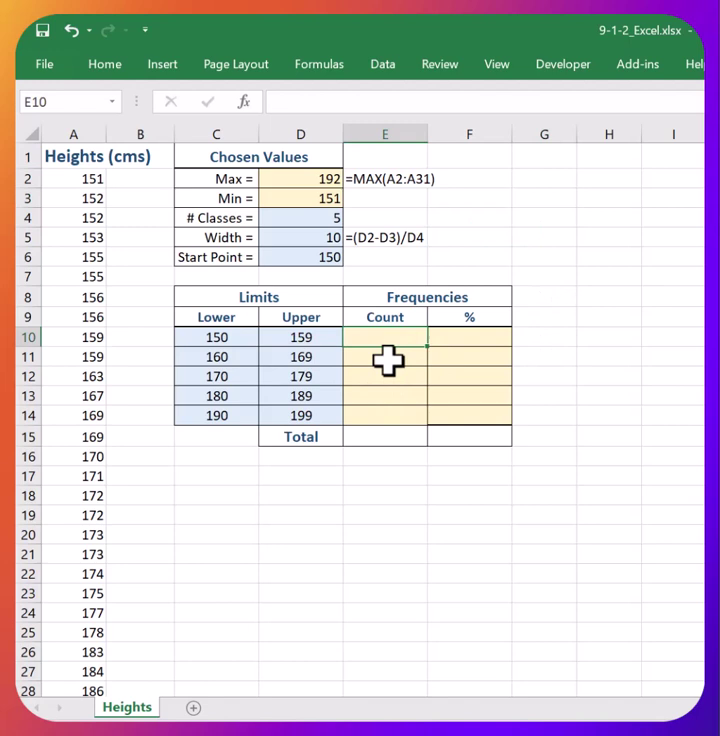
left_click(592, 377)
left_click(587, 415)
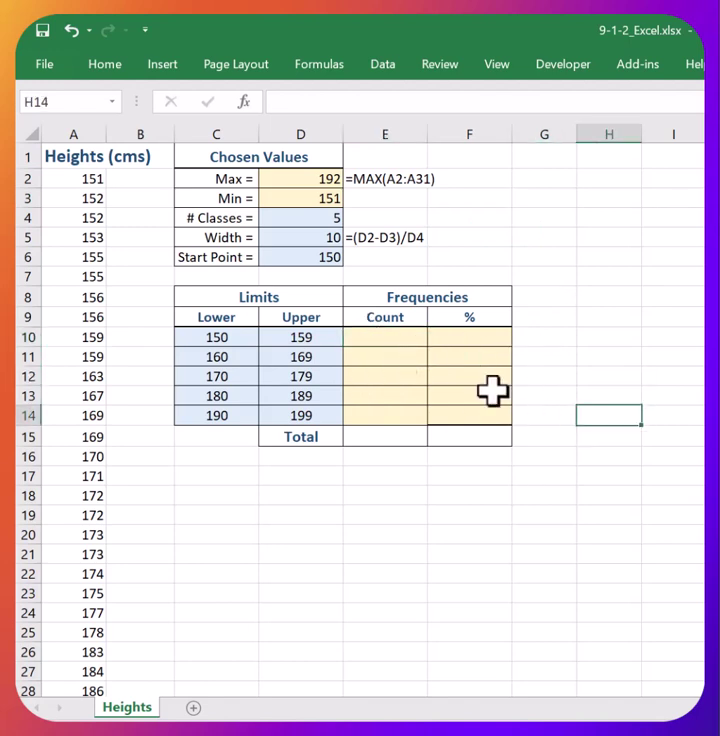
left_click(383, 337)
type("=")
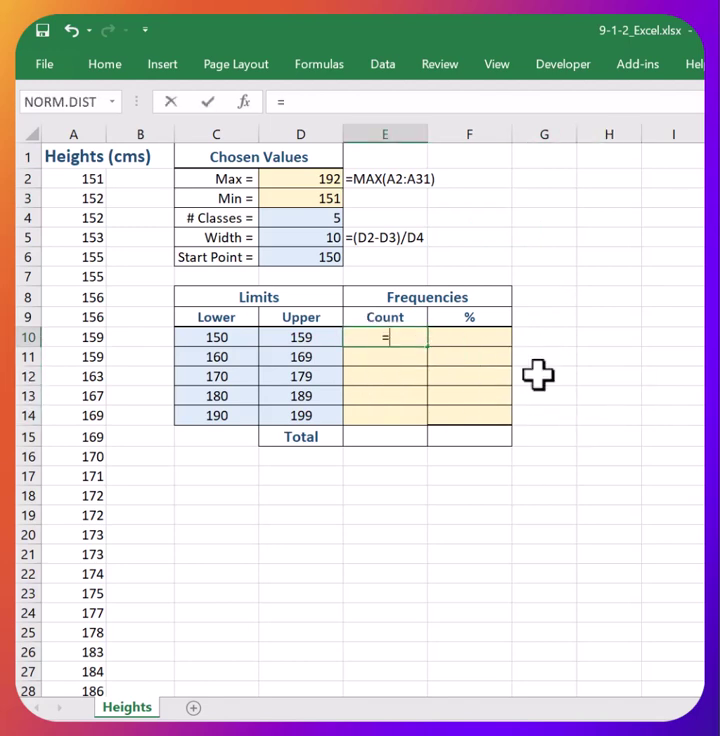
type("countif")
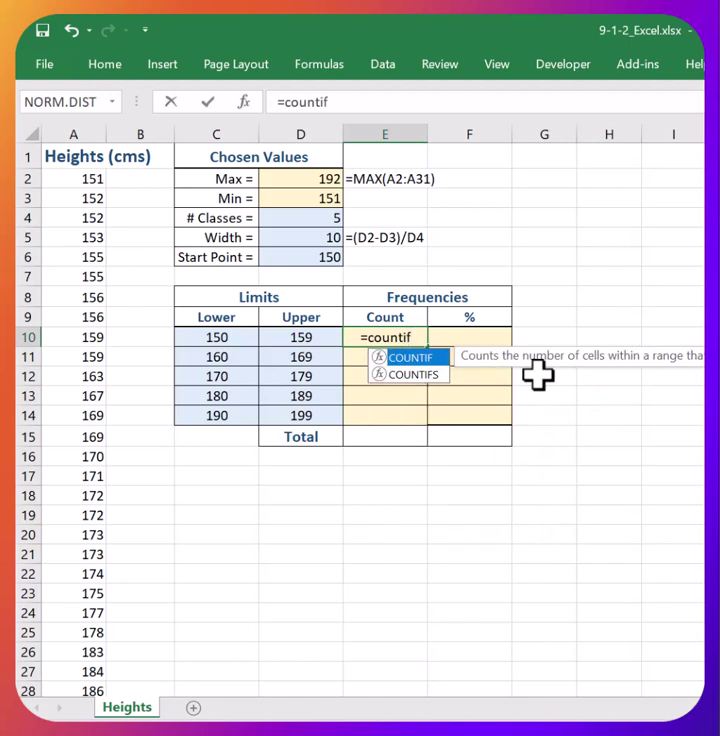
type("(")
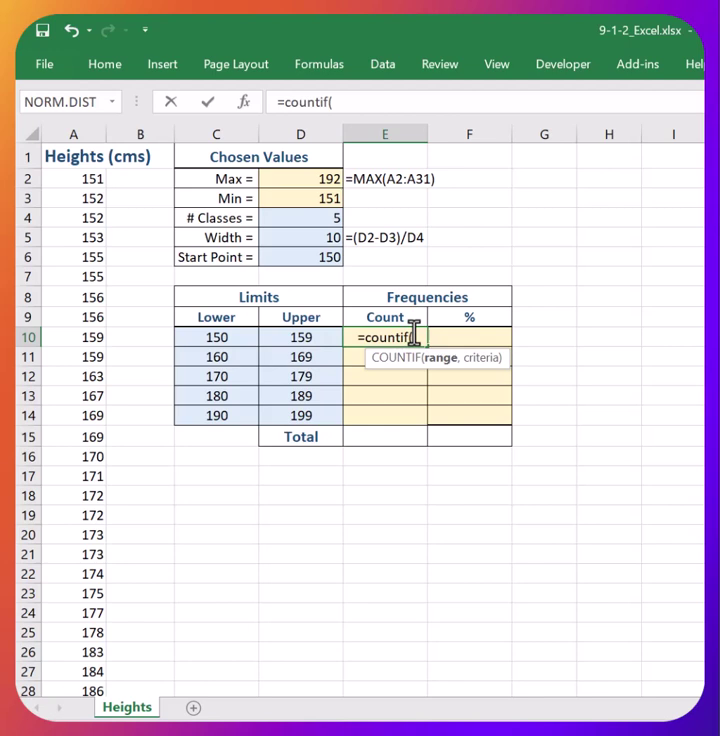
Step: Make the COUNTIF range absolute $A$2:$A$31 and add the D10 upper-limit criterion
left_click(98, 178)
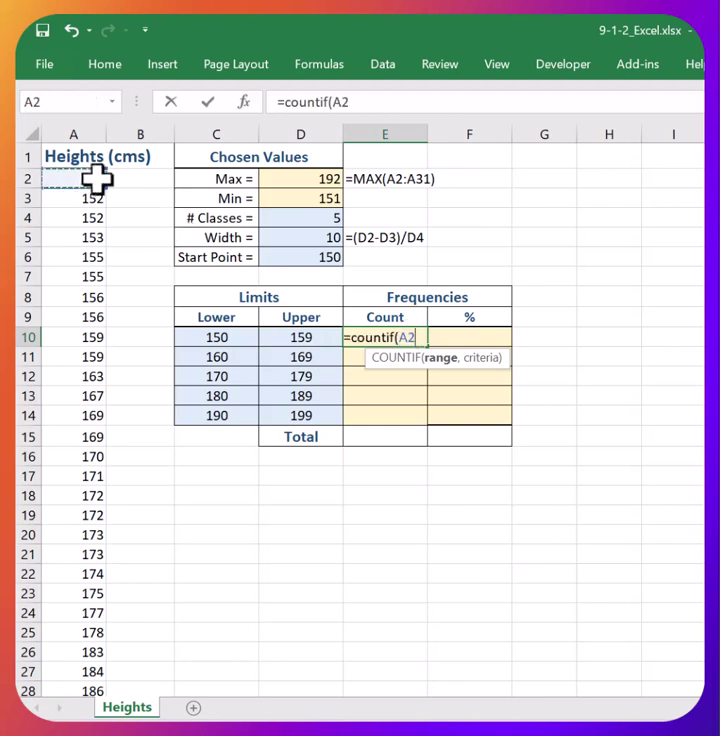
left_click_drag(98, 178, 146, 196)
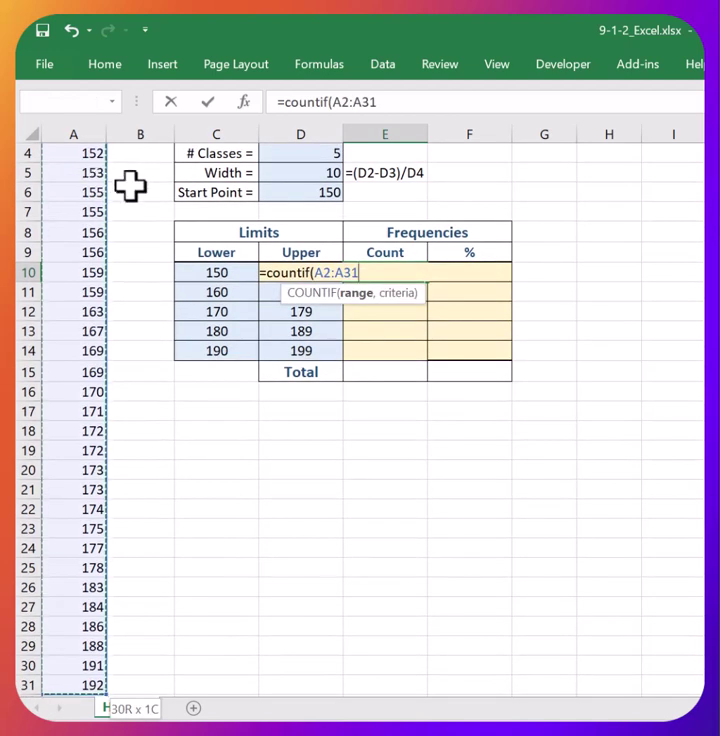
key("F4")
scroll(498, 363, "up", 1)
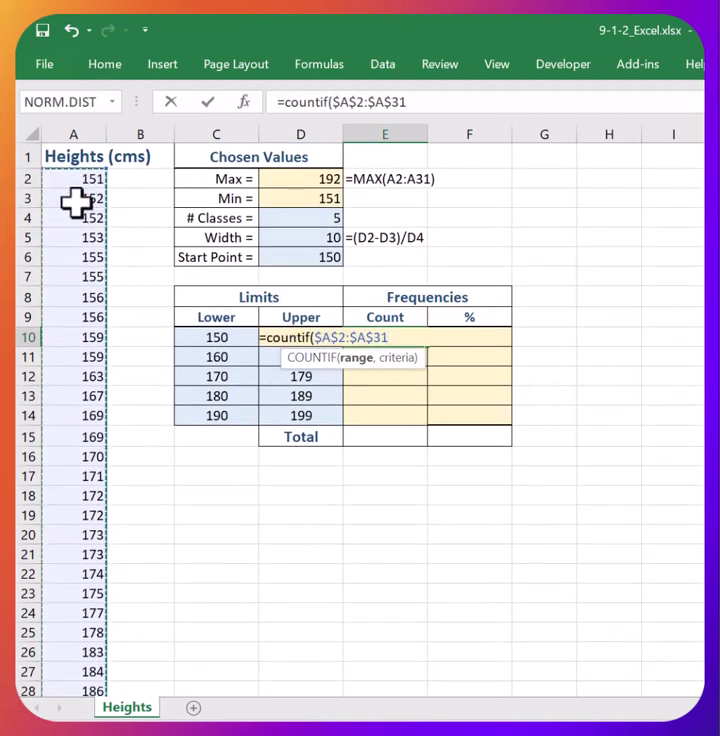
type(",\"<=\"&")
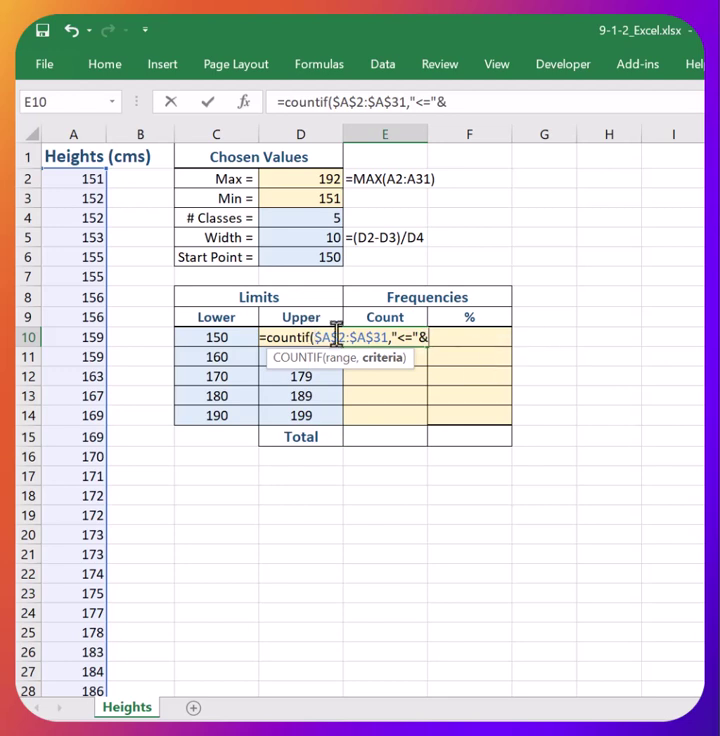
type("D10")
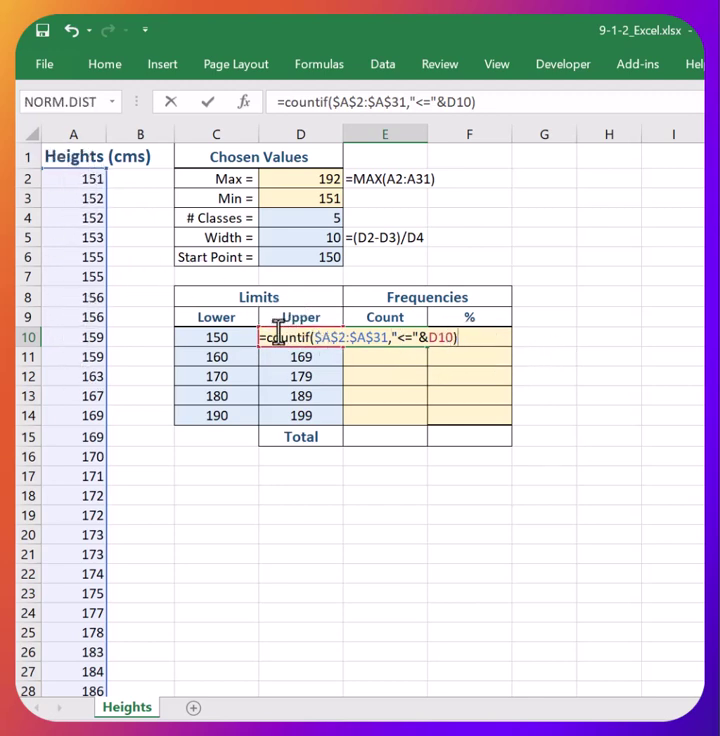
left_click_drag(472, 102, 284, 102)
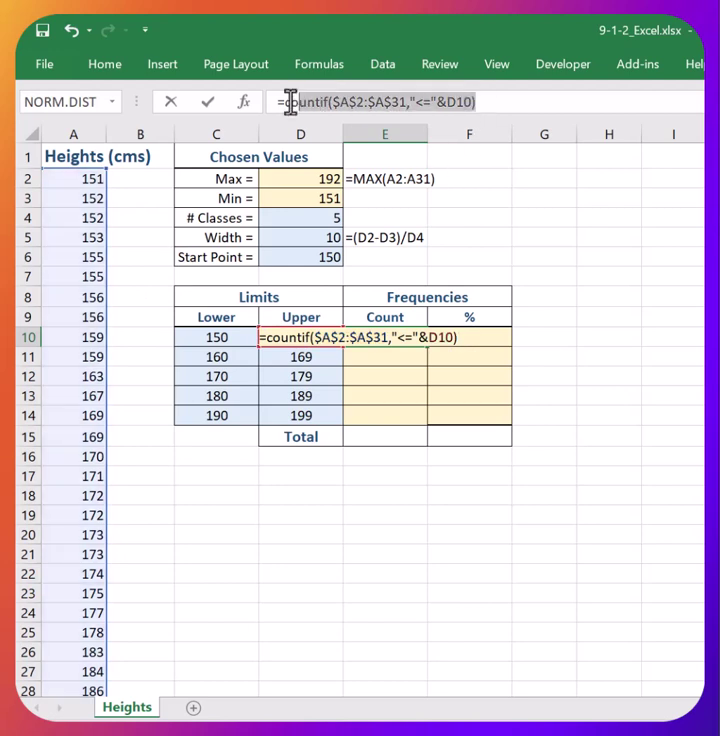
Step: Make E10 subtract the COUNTIF of heights below C10 from heights at most D10
left_click(438, 104)
left_click(488, 102)
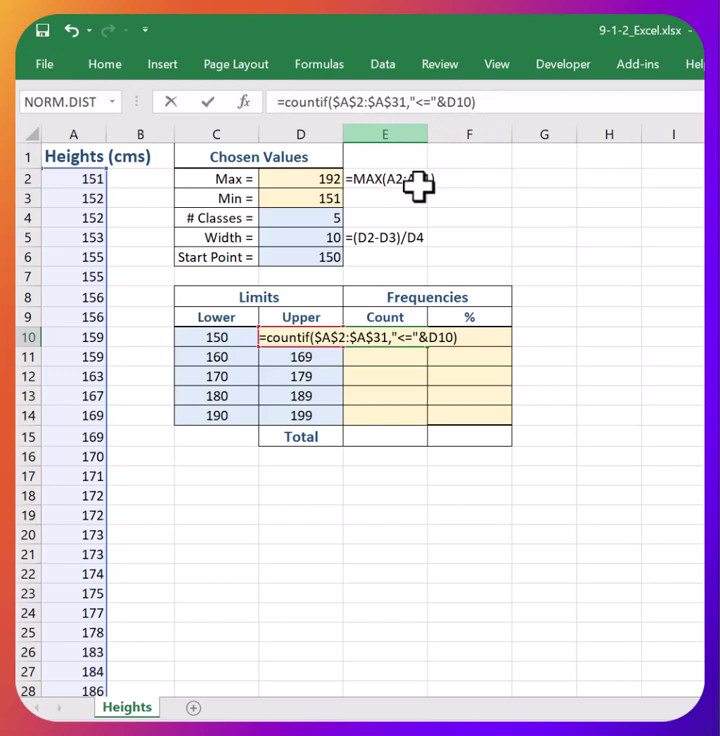
left_click(461, 337)
type("-")
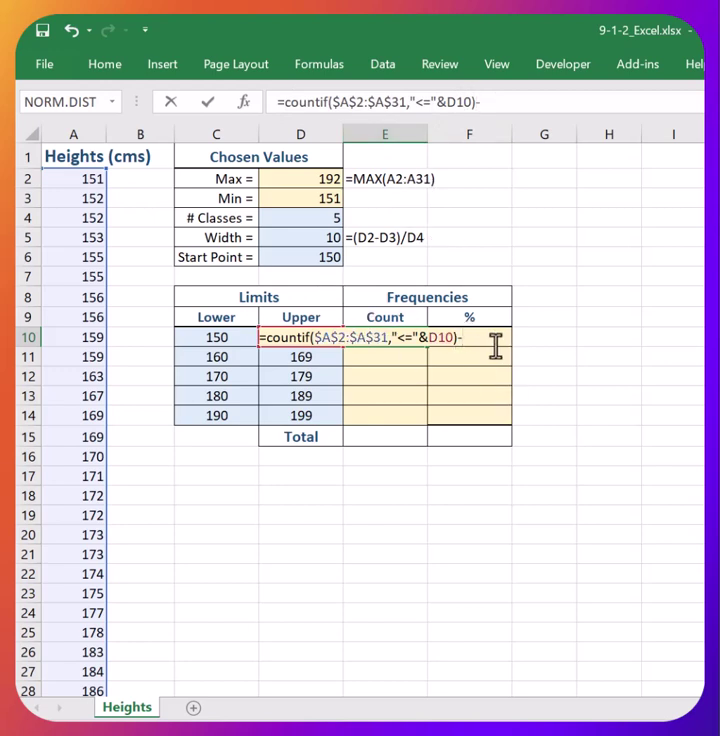
key("ctrl+v")
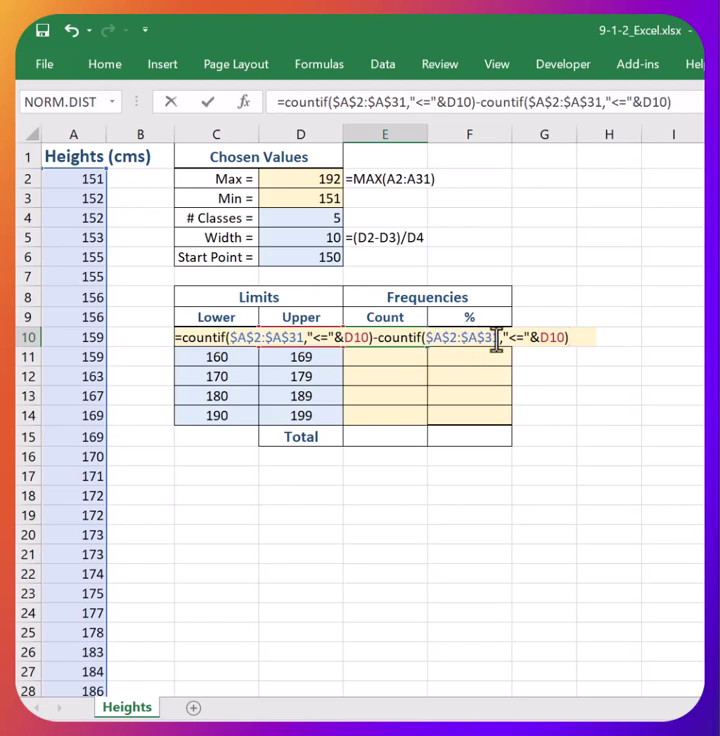
double_click(516, 338)
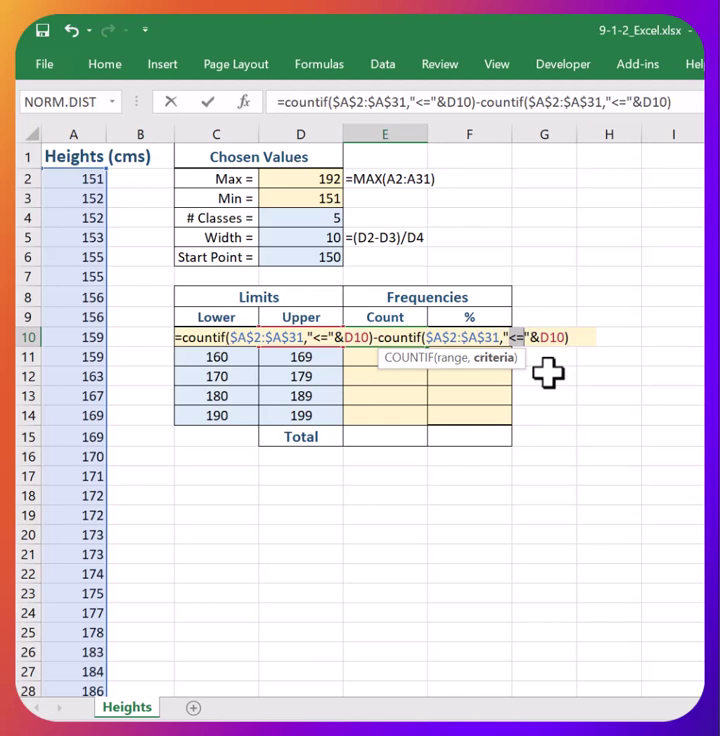
type("<")
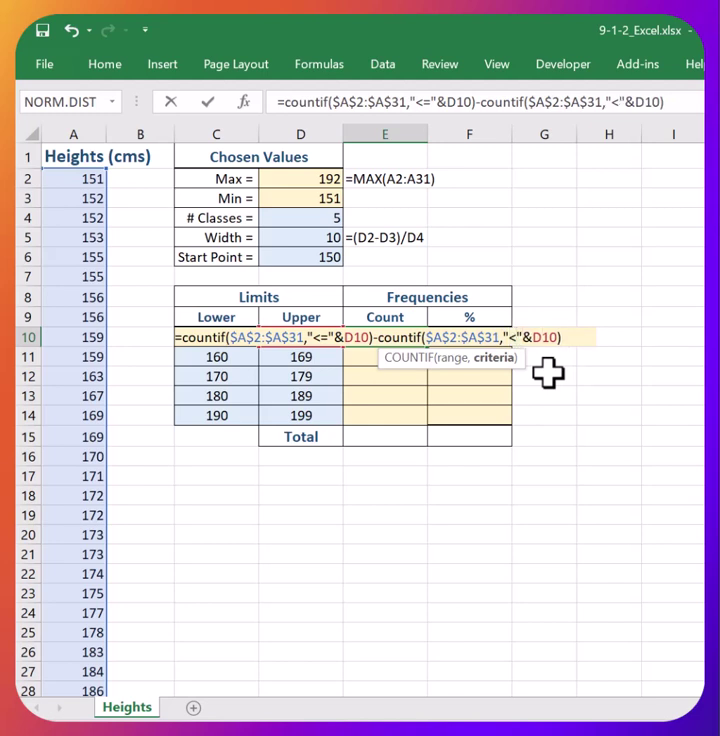
key("BackSpace")
type("C")
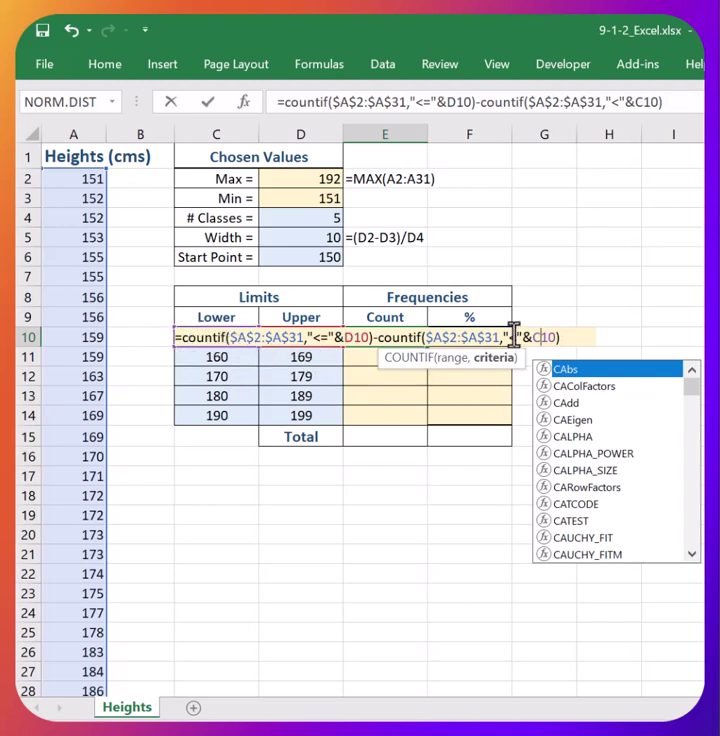
left_click(510, 337)
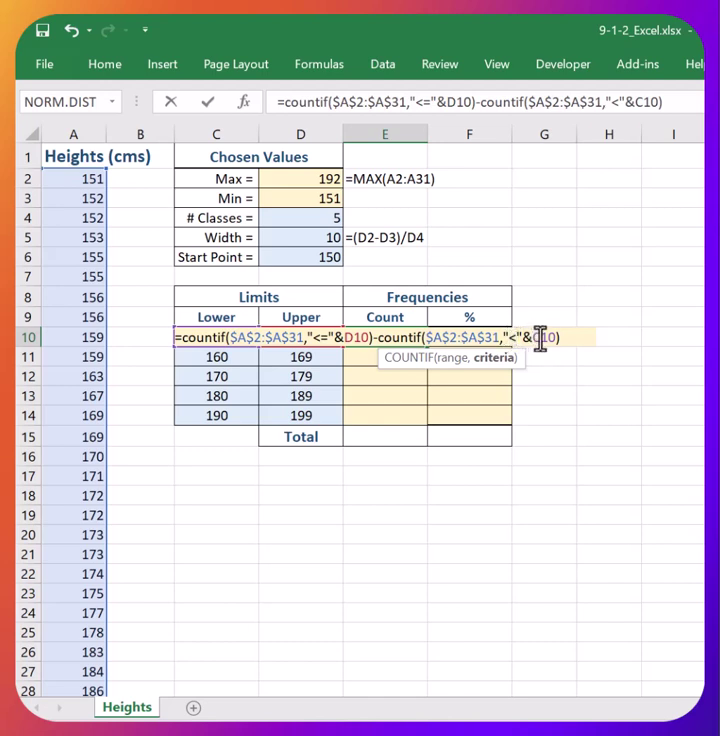
left_click_drag(380, 337, 560, 339)
left_click(572, 339)
Step: Commit E10's count of 10 and check it against the 150–159 heights
key("Return")
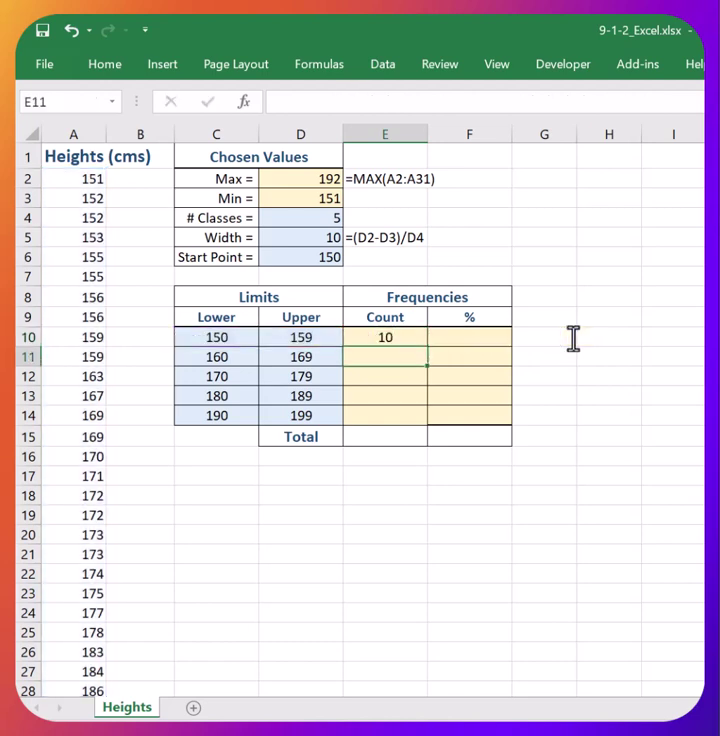
key("Up")
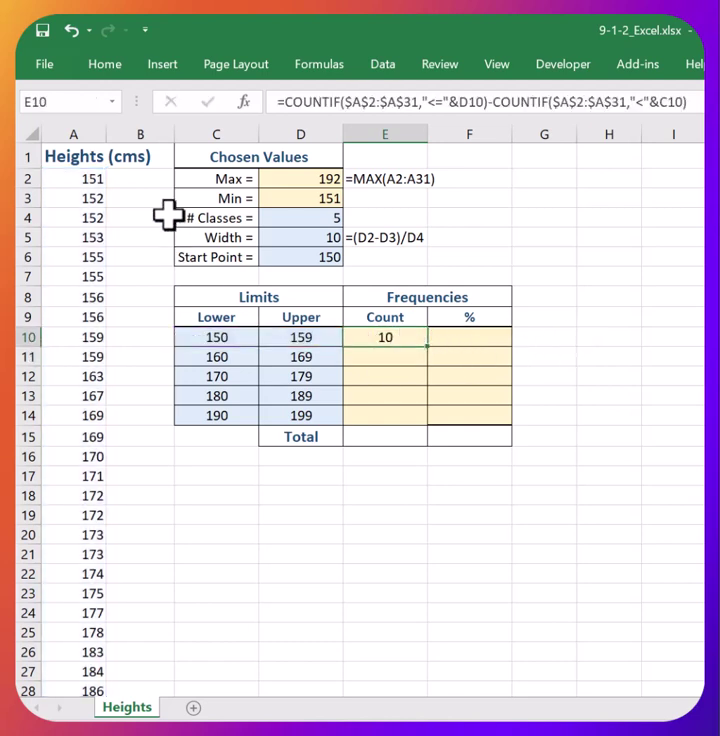
left_click(100, 184)
left_click_drag(100, 184, 92, 268)
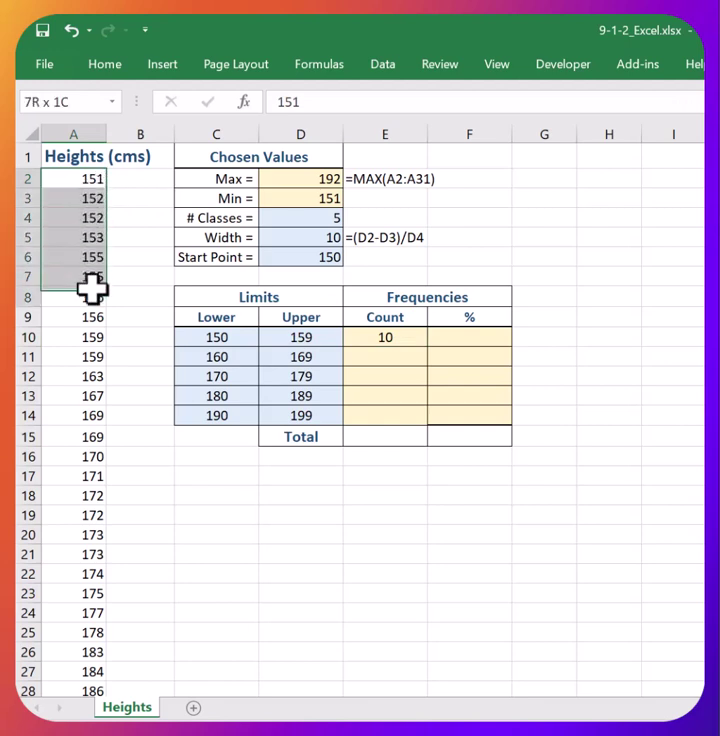
left_click_drag(92, 268, 88, 356)
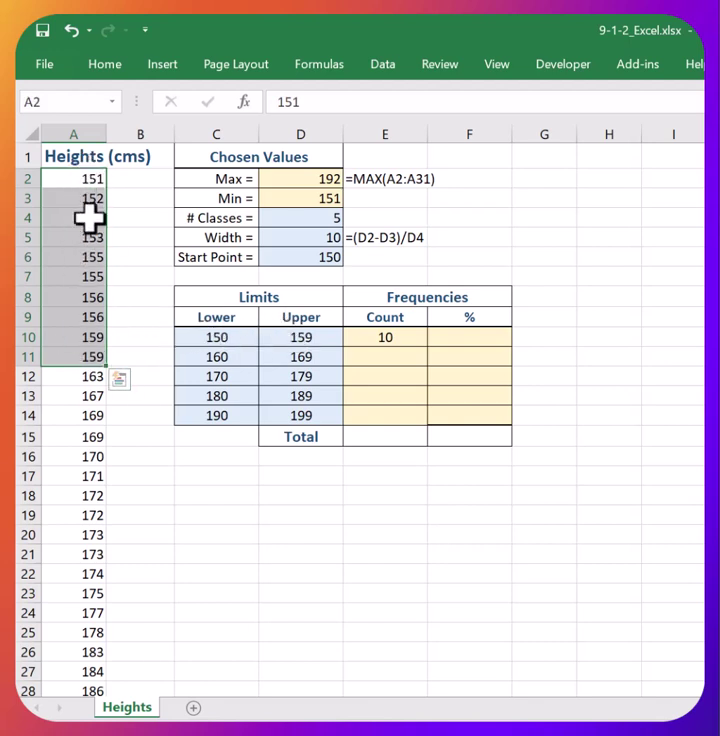
left_click(372, 335)
double_click(370, 337)
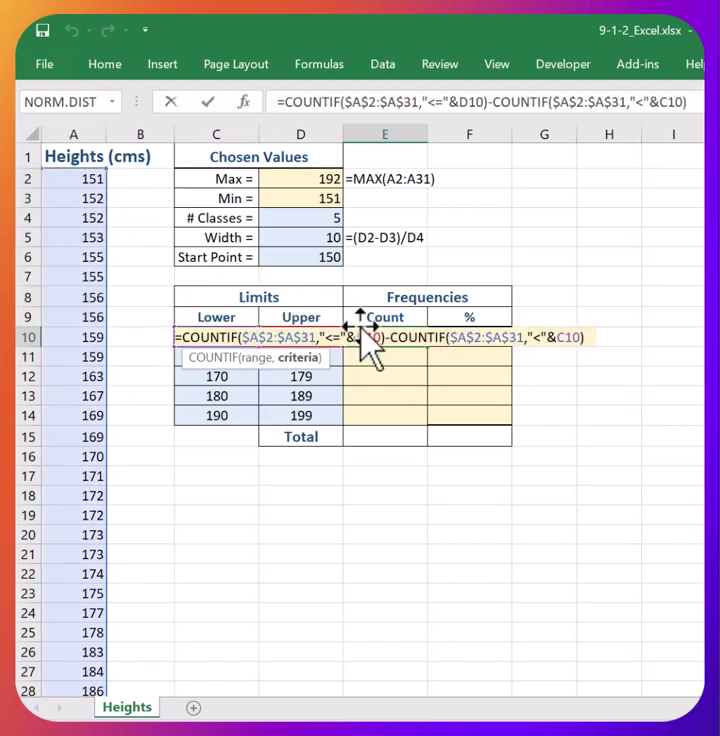
key("Return")
key("Up")
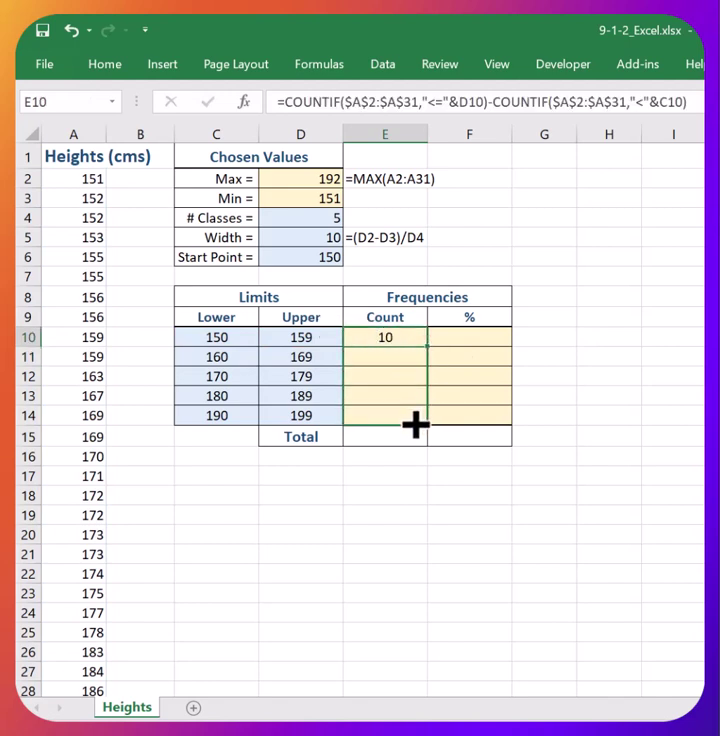
Step: Fill the count formula down to E14 and inspect the copies in E11 and E12
left_click_drag(429, 356, 417, 416)
left_click(405, 341)
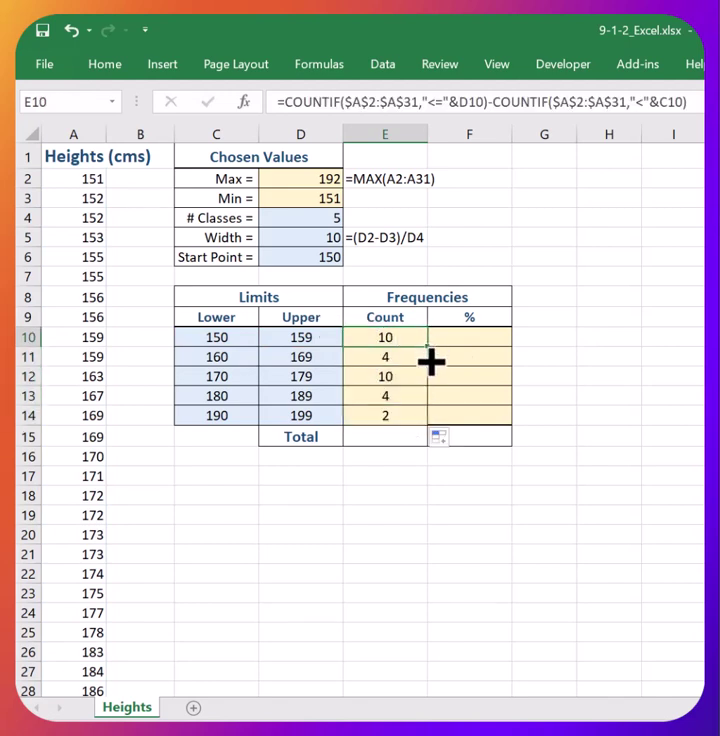
left_click_drag(431, 362, 424, 422)
left_click(579, 371)
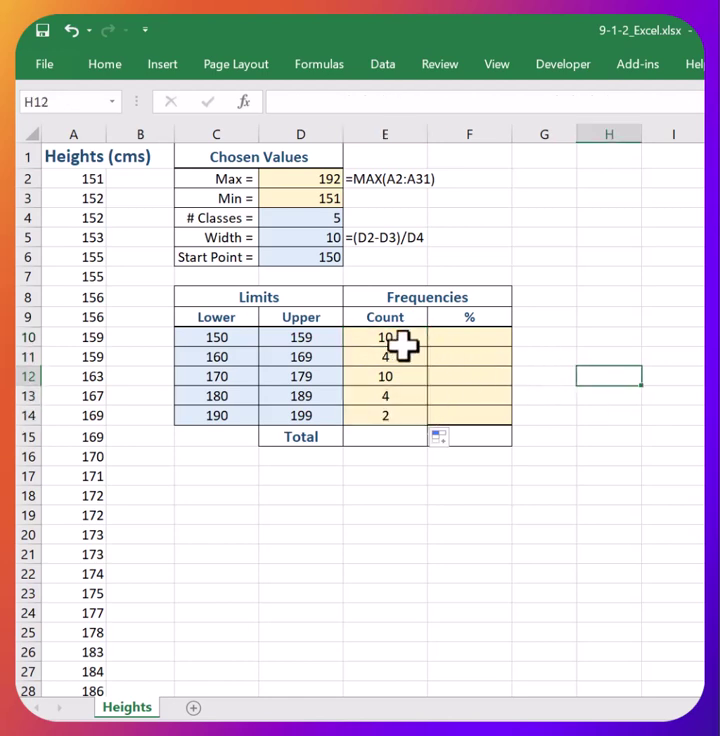
double_click(391, 355)
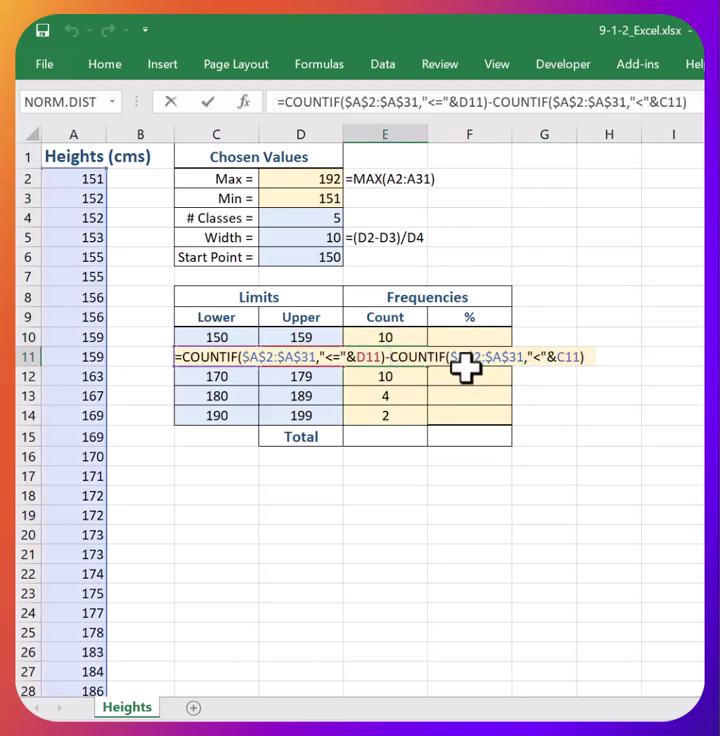
key("Return")
double_click(395, 375)
key("Return")
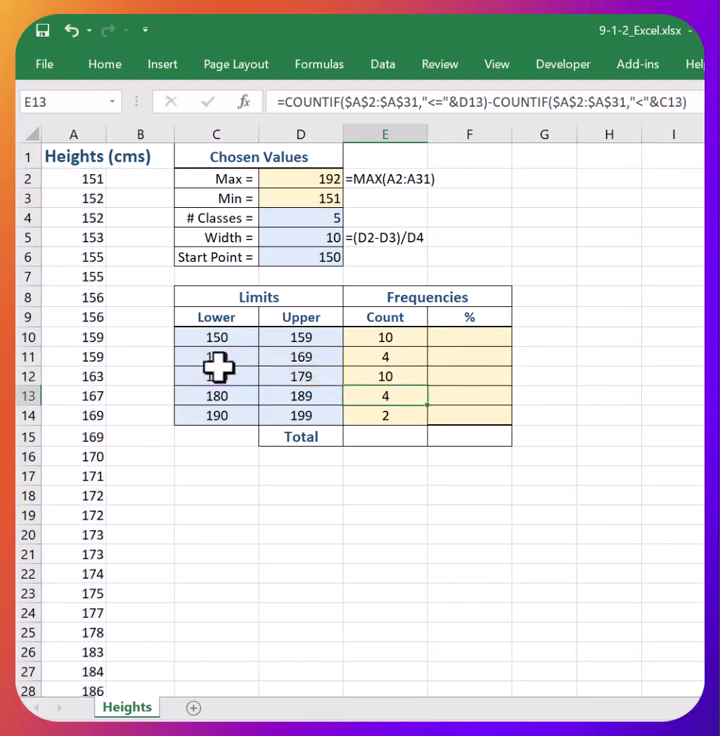
Step: Review E10's formula and check the five counts: 10, 4, 10, 4, 2
double_click(390, 340)
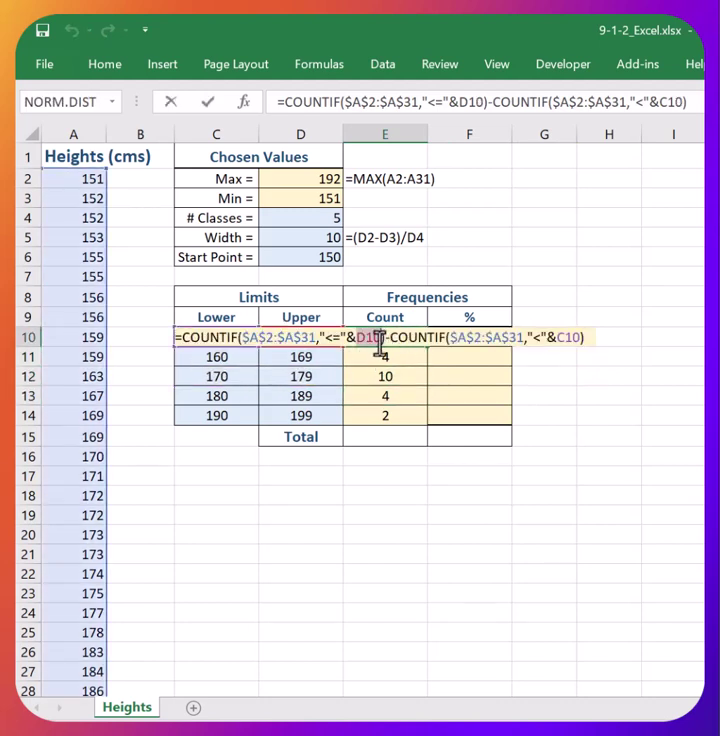
left_click(378, 340)
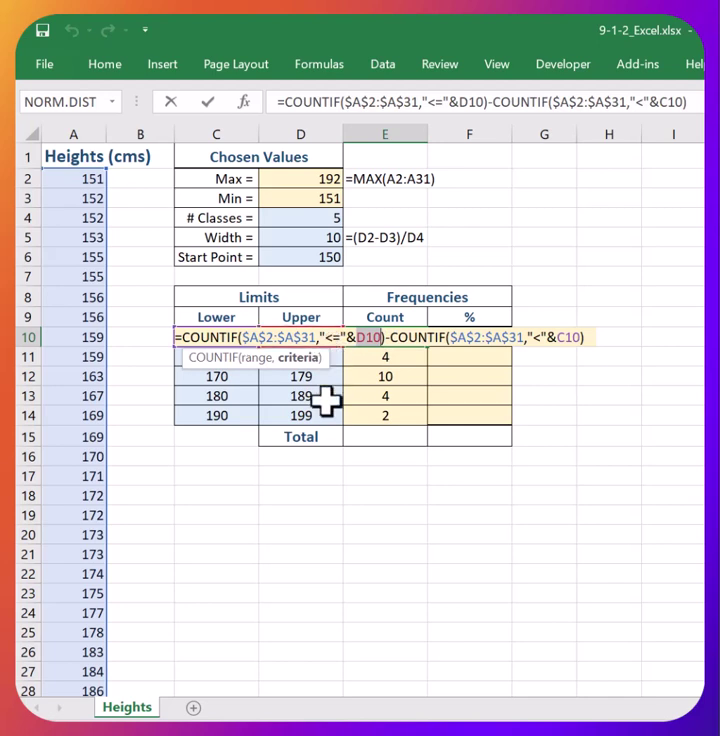
key("Return")
left_click(626, 360)
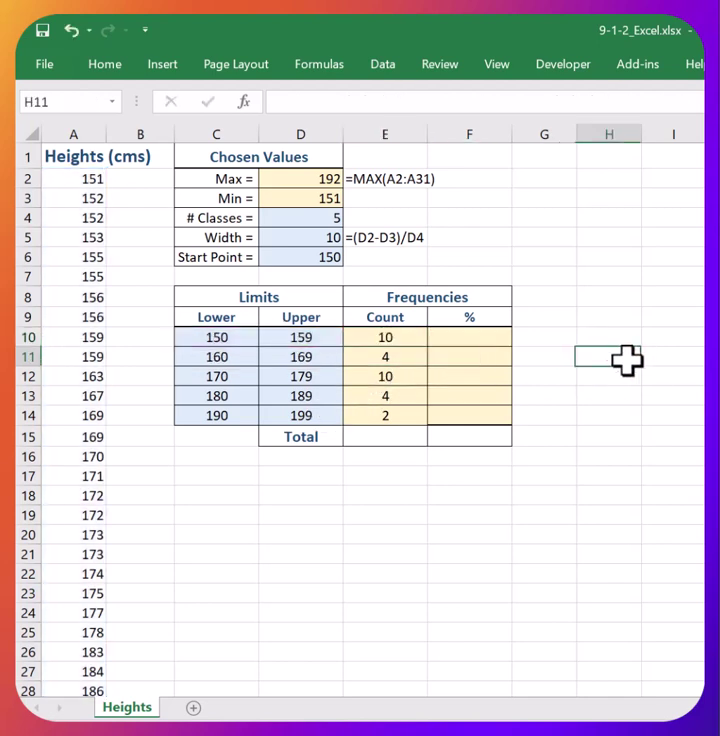
left_click(396, 338)
left_click_drag(396, 338, 406, 412)
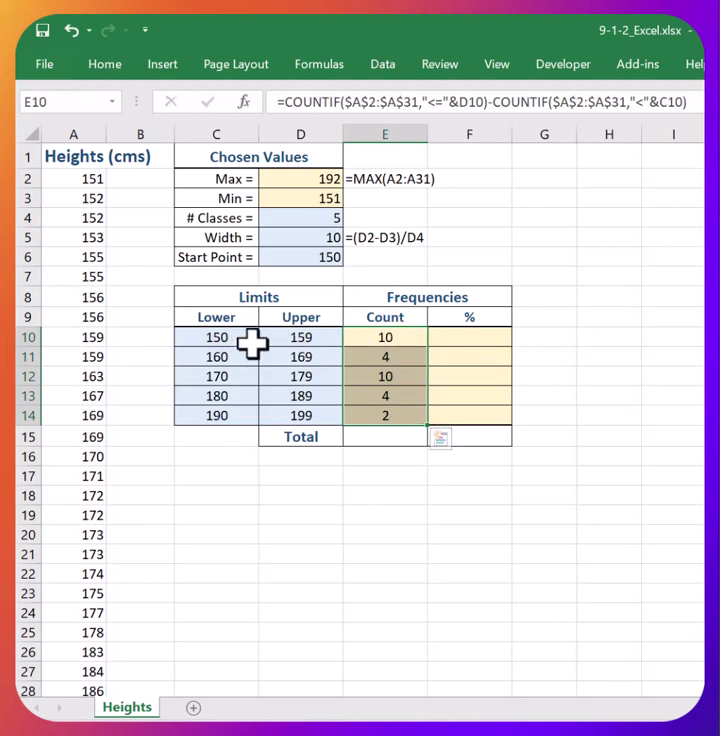
left_click(597, 400)
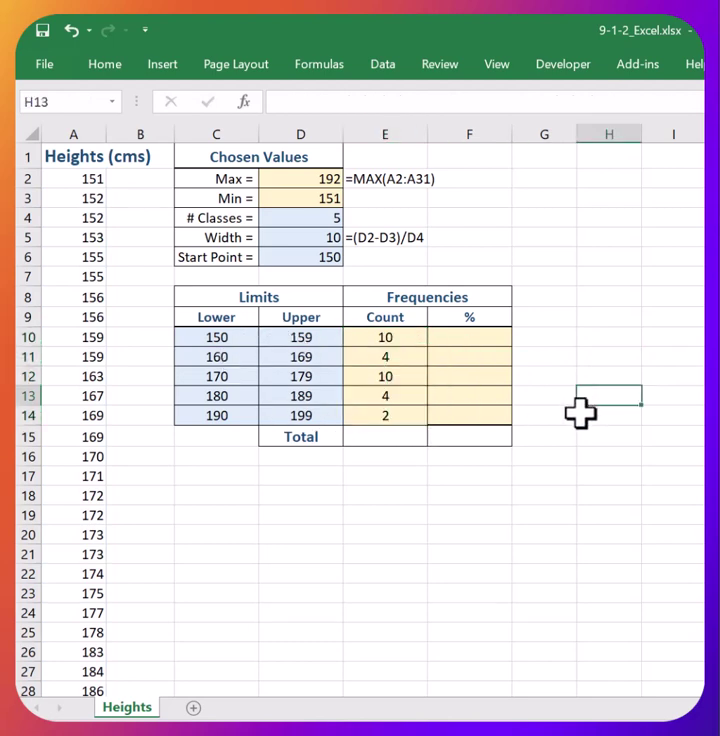
Step: Enter =SUM(E10:E14) in E15, giving a total count of 30
left_click(385, 435)
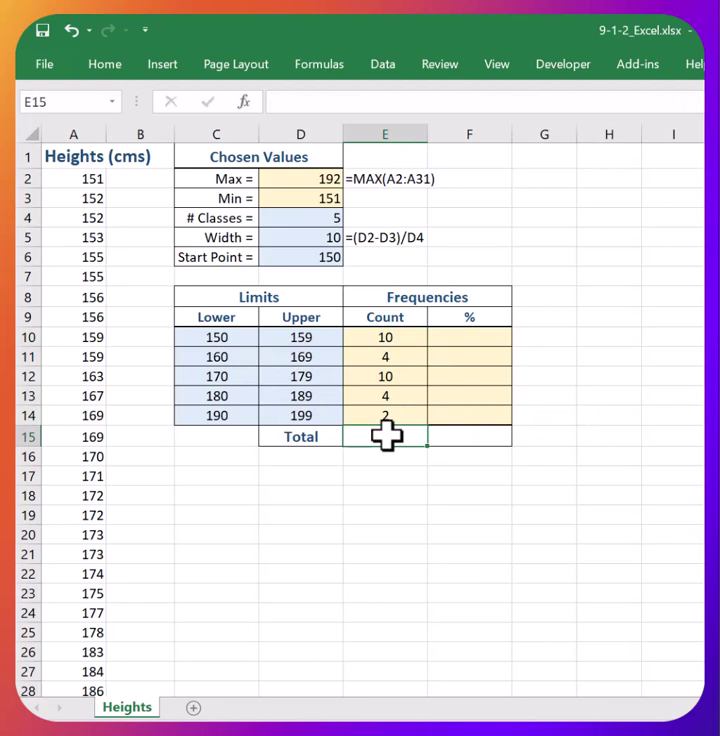
type("=sum(")
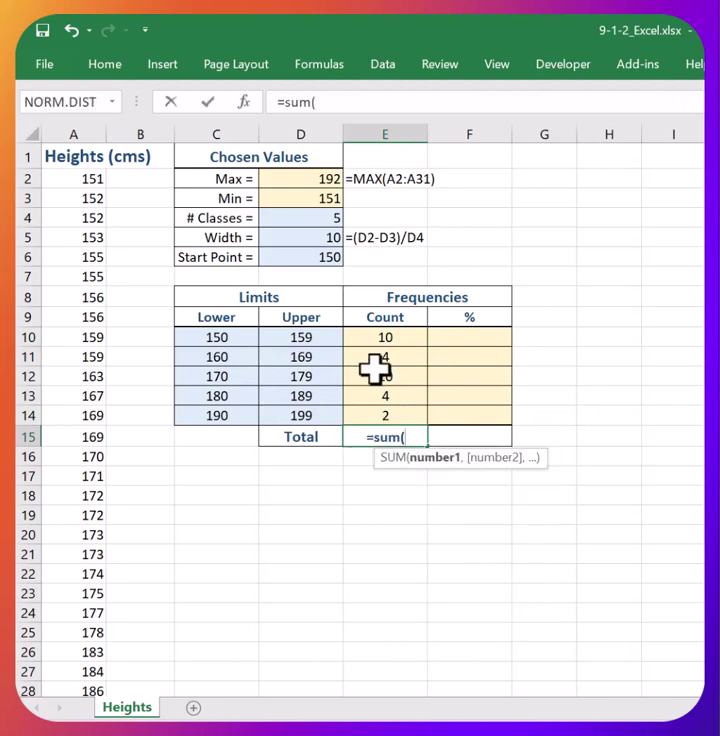
left_click_drag(378, 338, 376, 405)
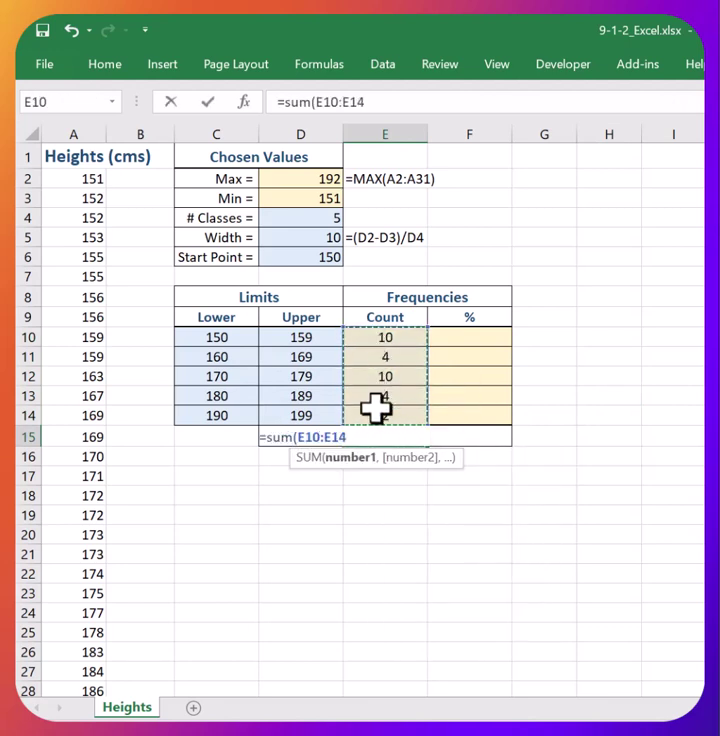
type(")")
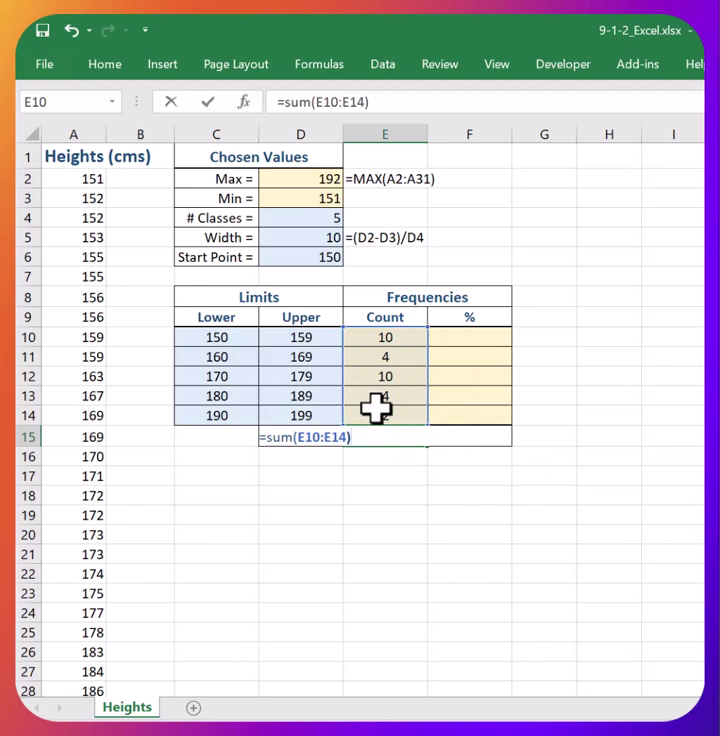
key("Return")
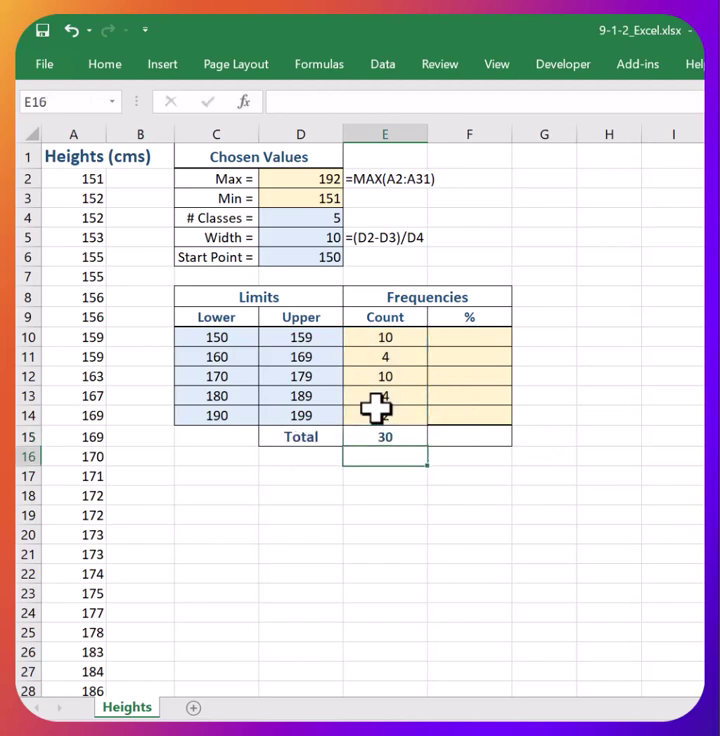
left_click(590, 381)
Step: Enter =E10/$E$15 in F10 for the first class's percentage
left_click(483, 338)
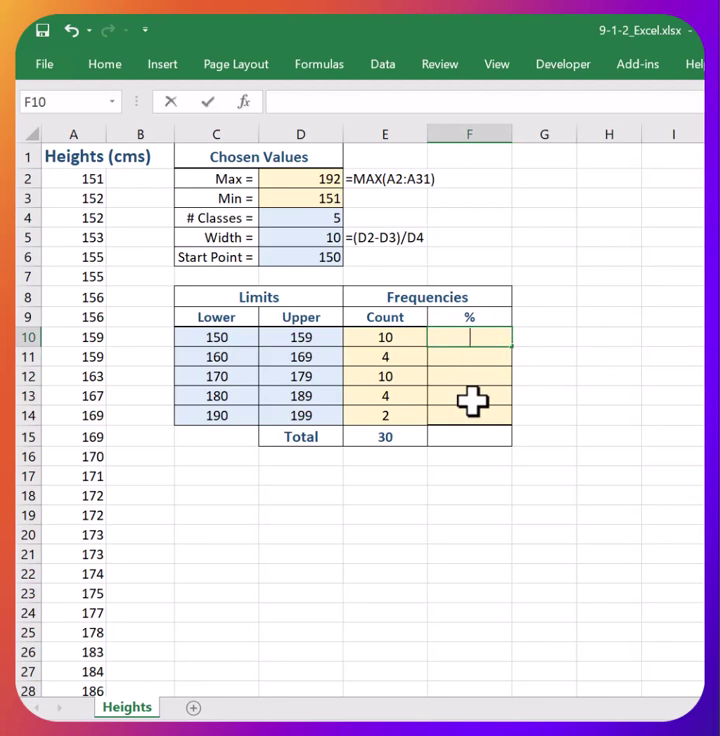
type("=")
left_click(383, 337)
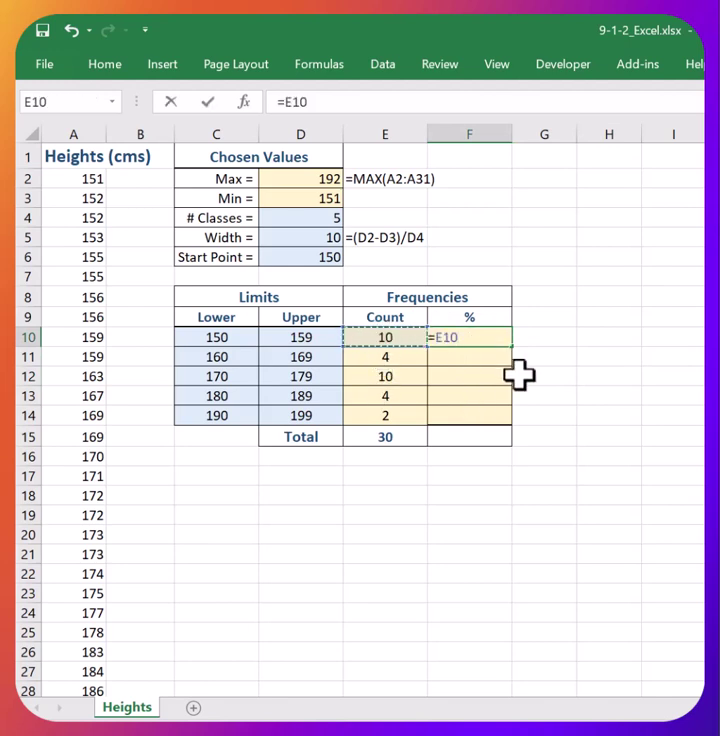
left_click(390, 444)
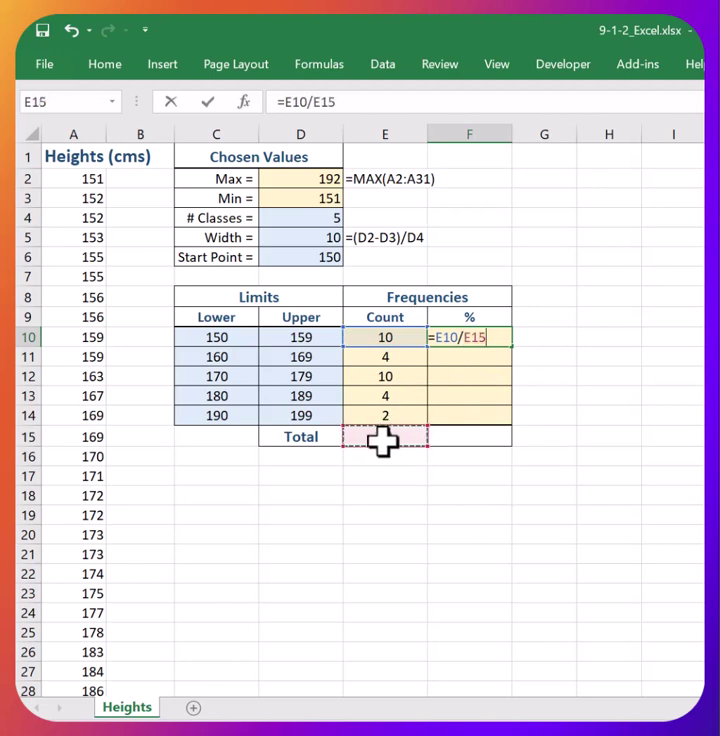
key("F4")
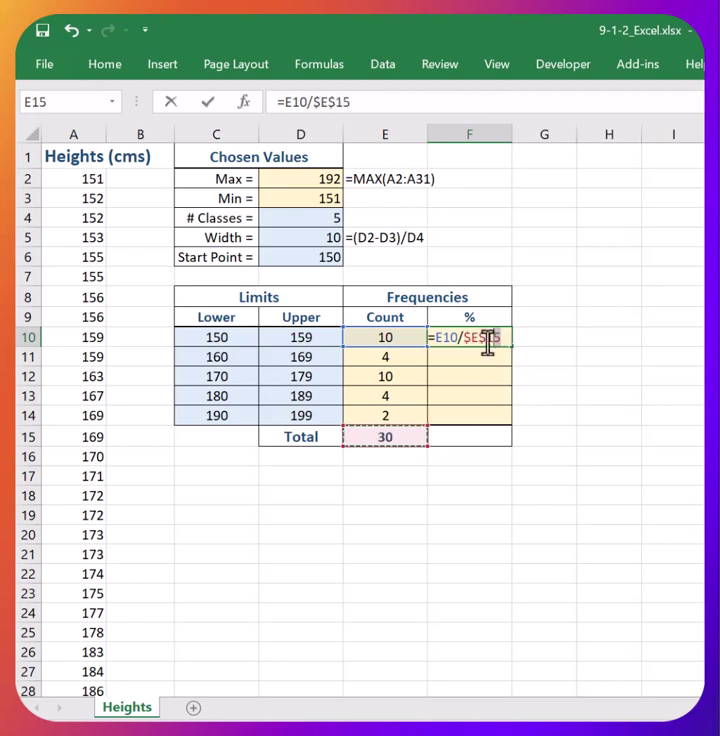
left_click(464, 345)
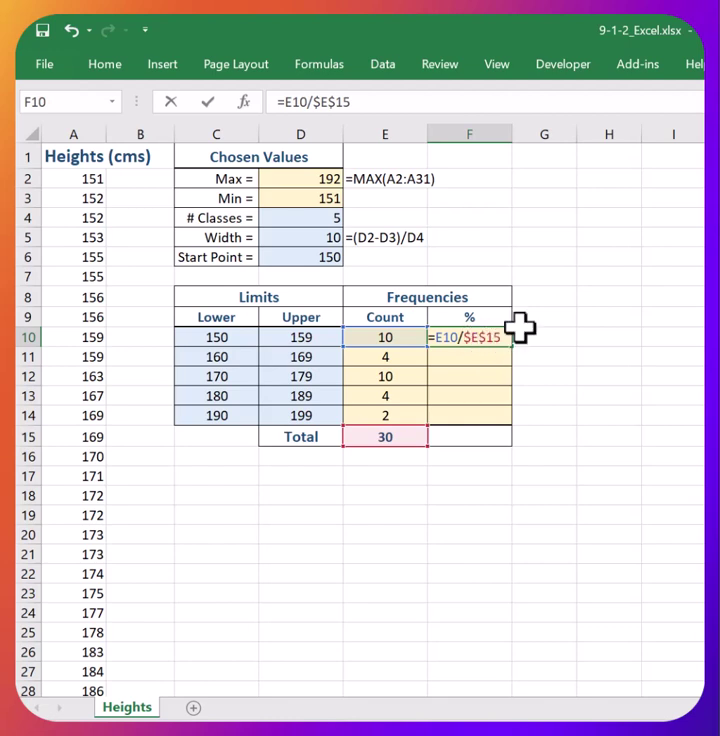
key("Return")
key("Up")
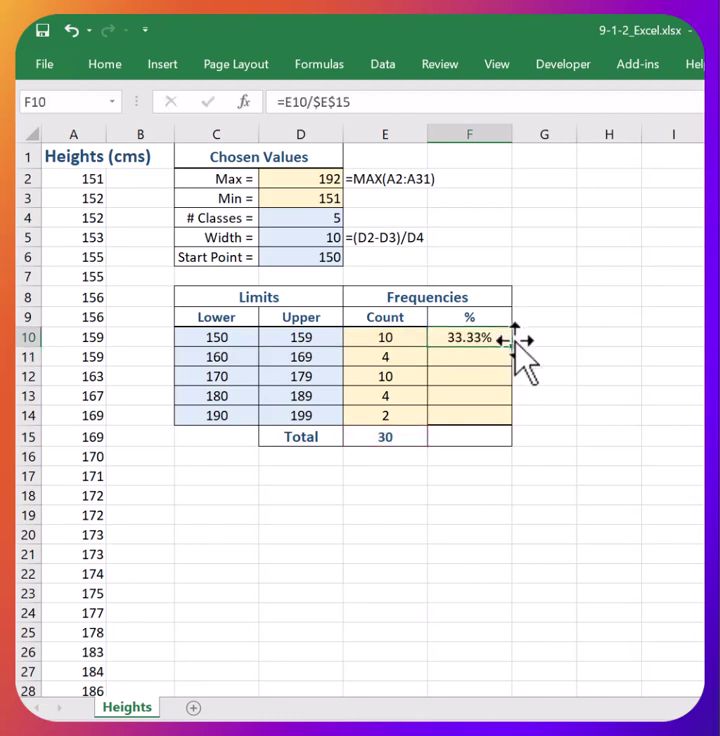
Step: Fill the percentage formula down through F15, totalling 100.00%
left_click_drag(514, 350, 518, 422)
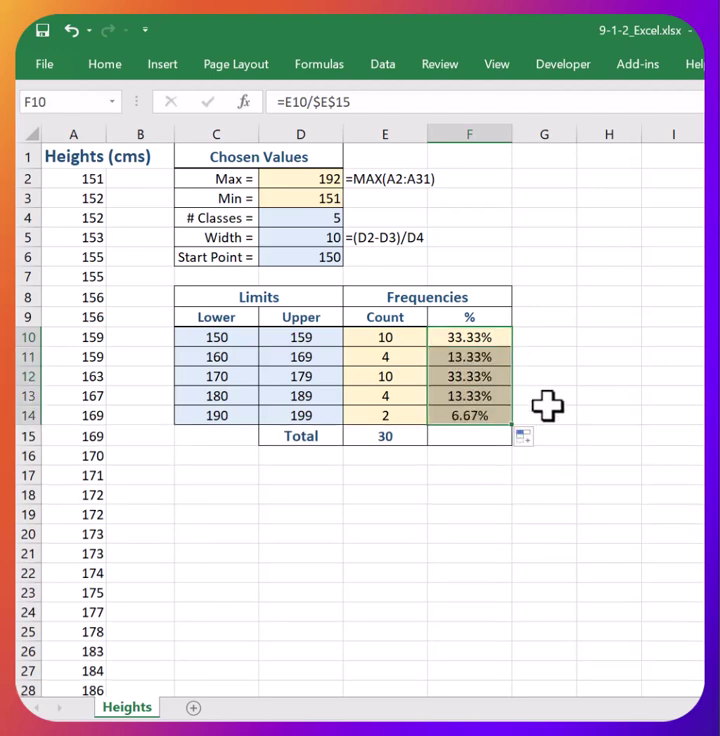
left_click(558, 395)
left_click_drag(477, 337, 472, 419)
left_click(500, 412)
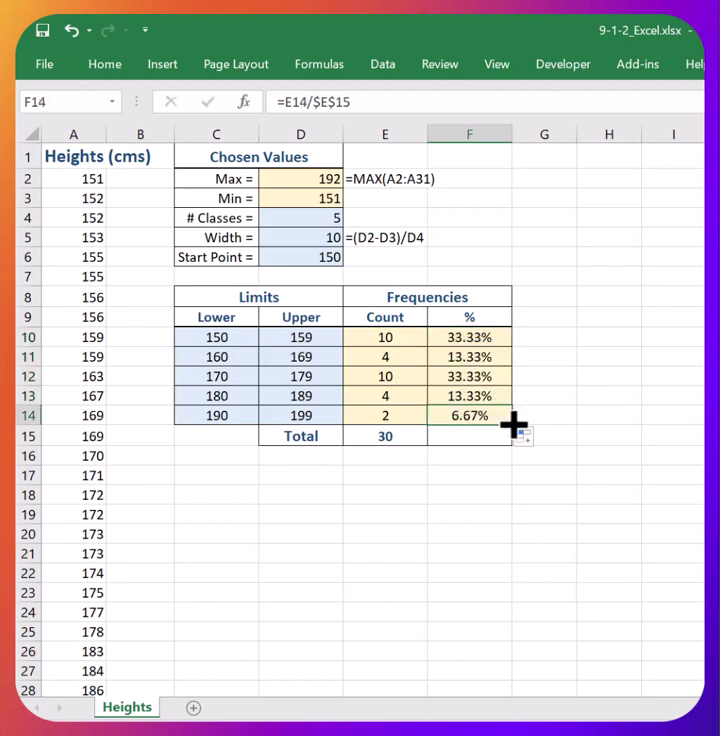
left_click_drag(513, 428, 513, 444)
left_click(547, 395)
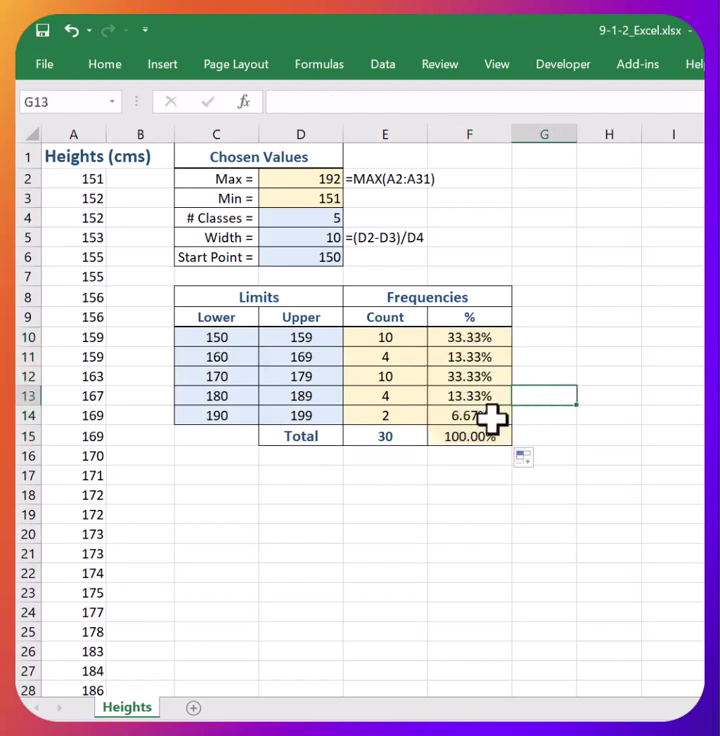
left_click(474, 340)
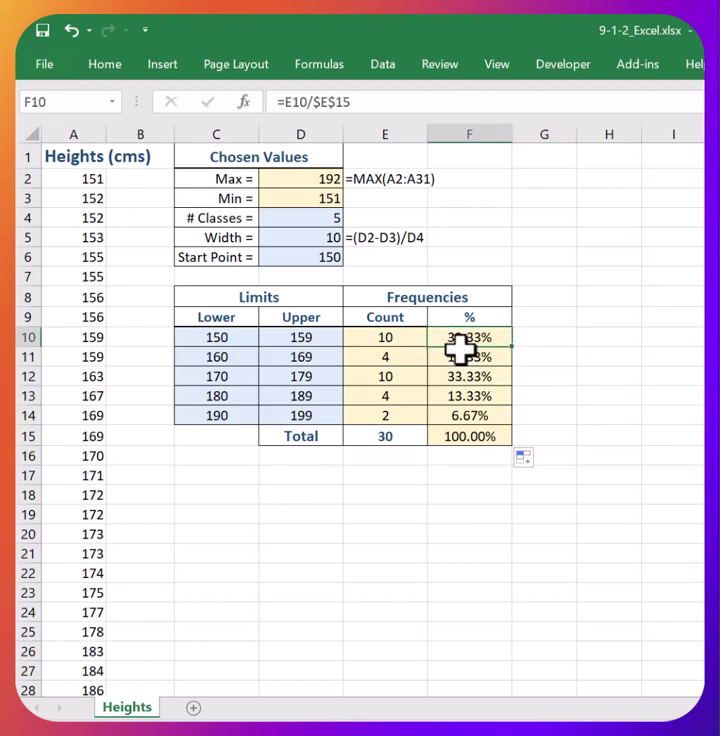
left_click(596, 374)
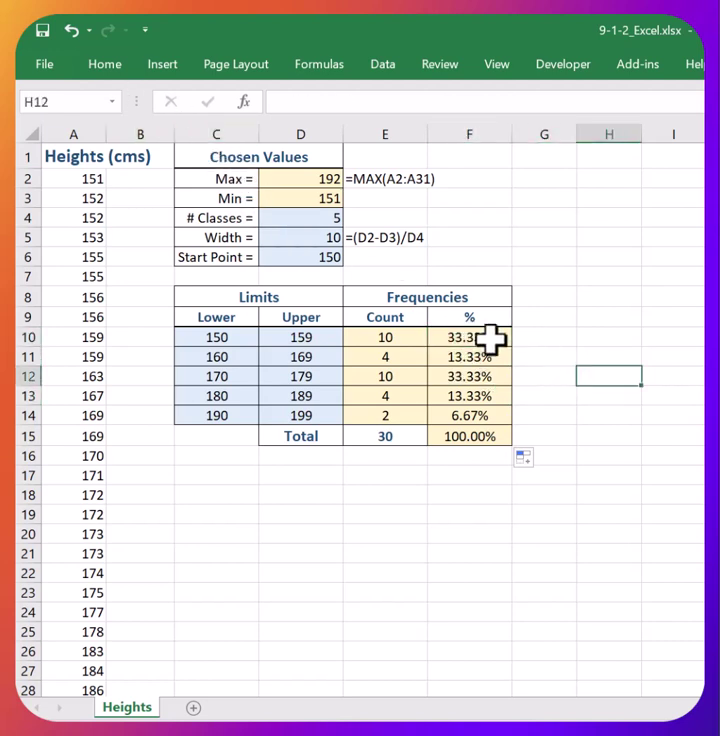
left_click_drag(490, 340, 482, 440)
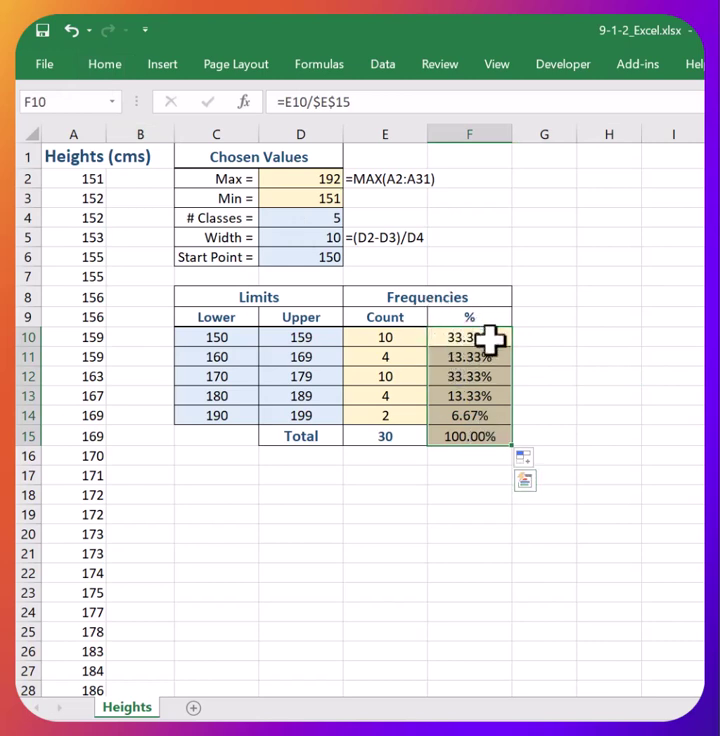
left_click(102, 79)
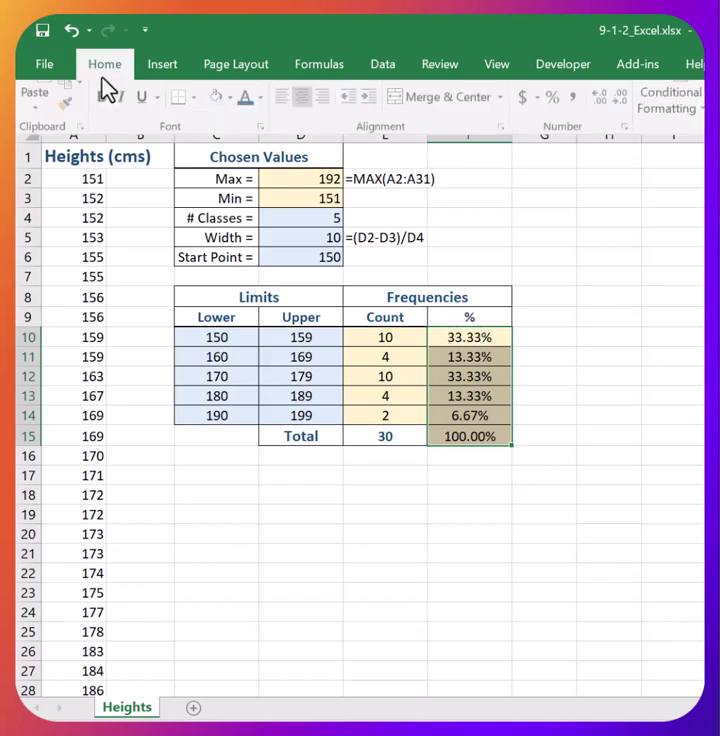
left_click(626, 104)
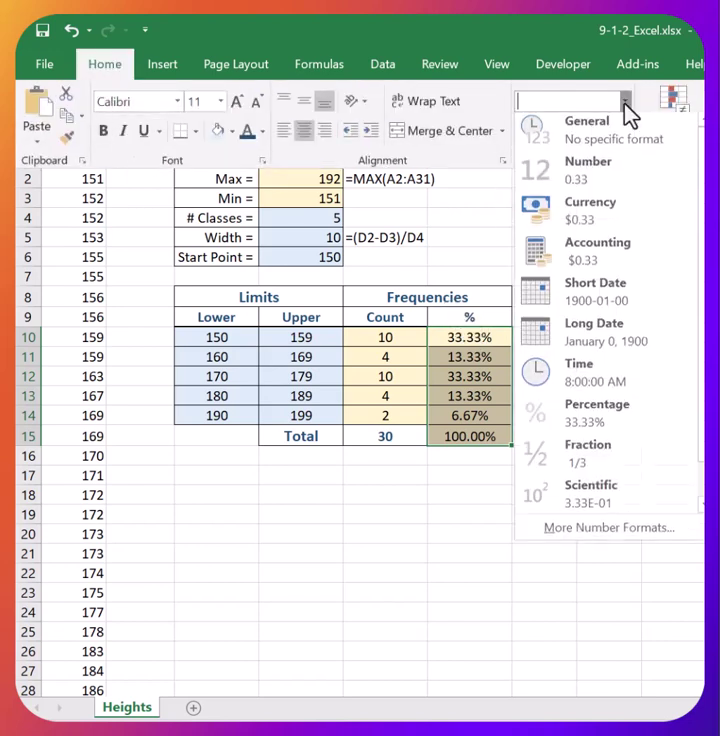
left_click(603, 420)
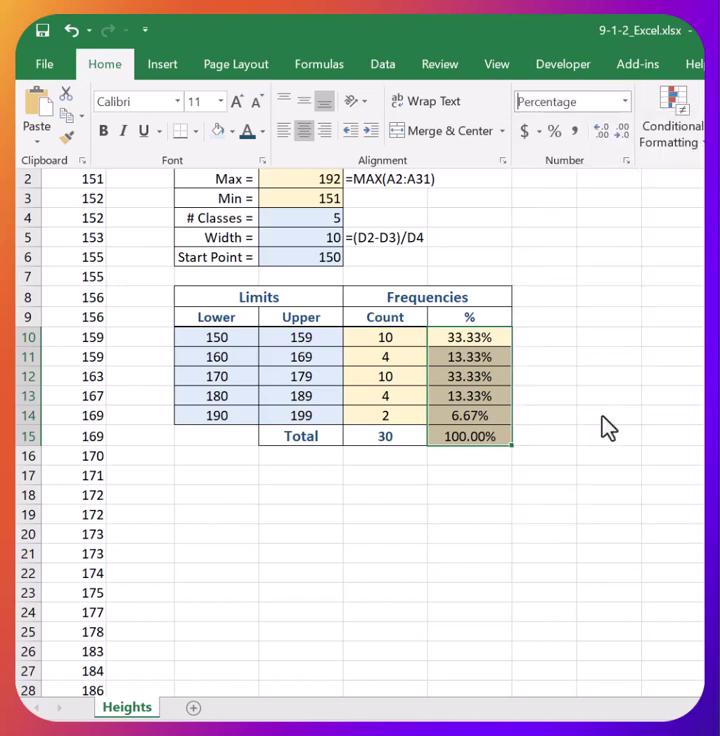
left_click(601, 131)
left_click(619, 133)
key("ctrl+F1")
left_click(564, 398)
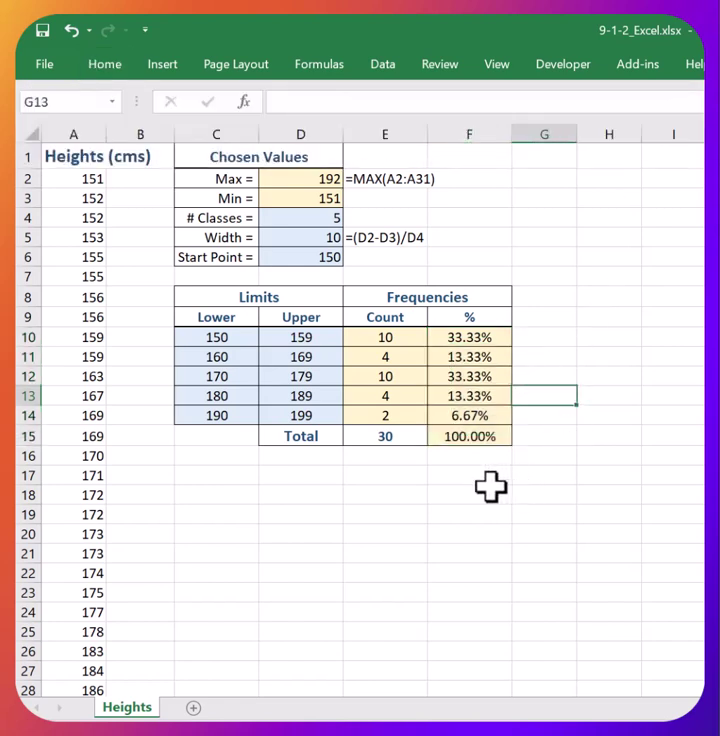
left_click(490, 492)
left_click_drag(242, 299, 463, 438)
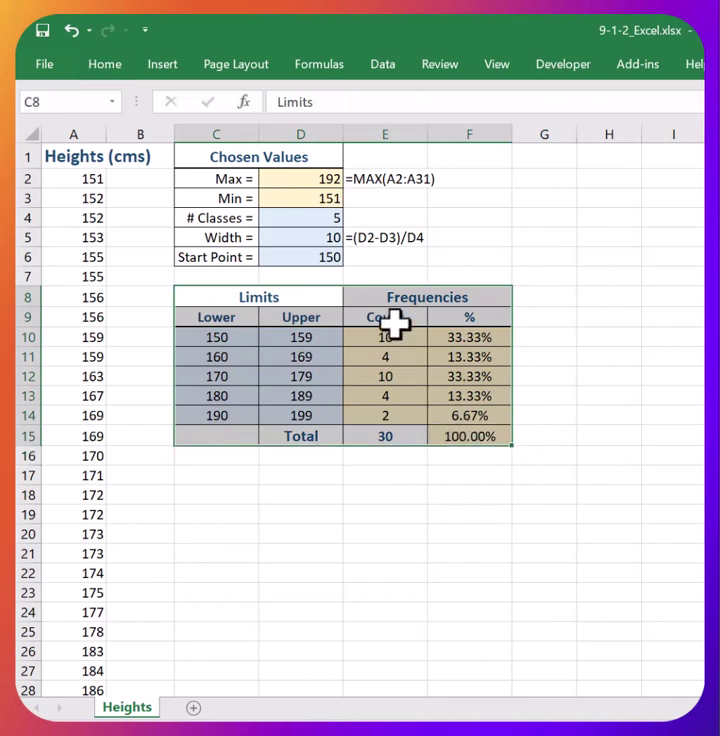
left_click_drag(393, 320, 390, 437)
left_click_drag(468, 320, 471, 437)
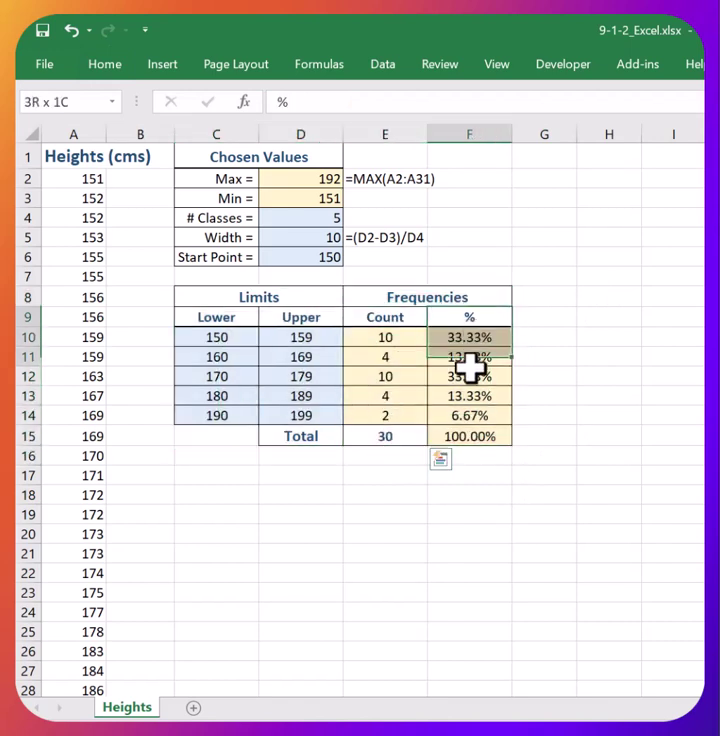
left_click(550, 280)
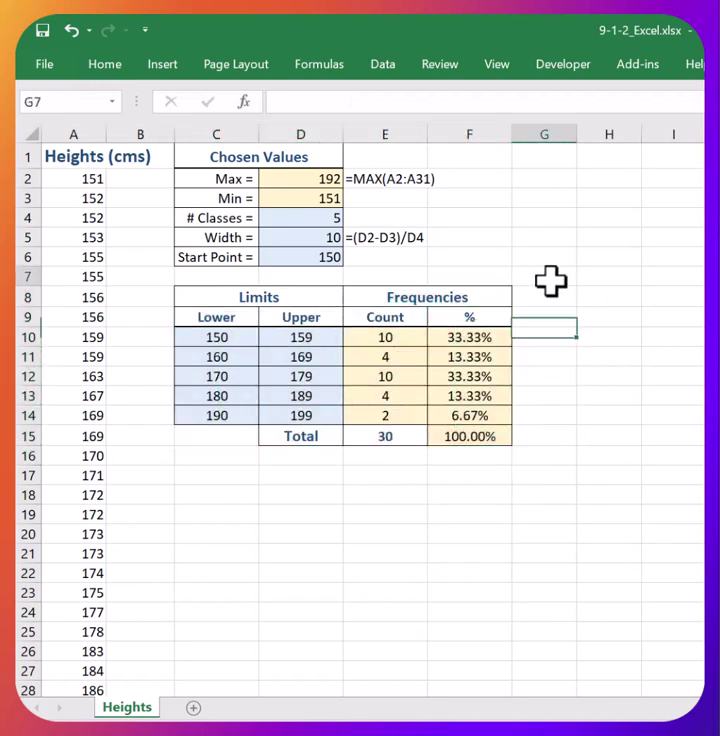
left_click(530, 222)
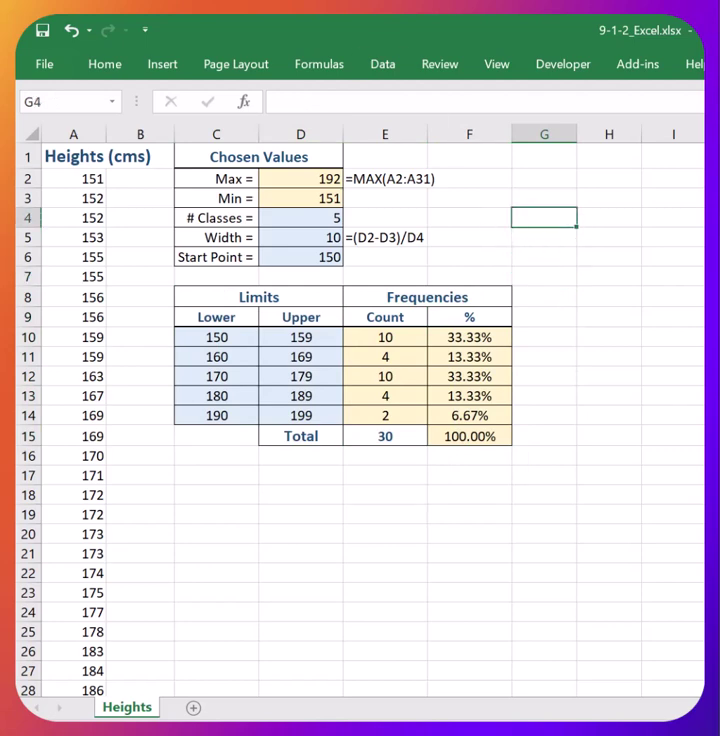